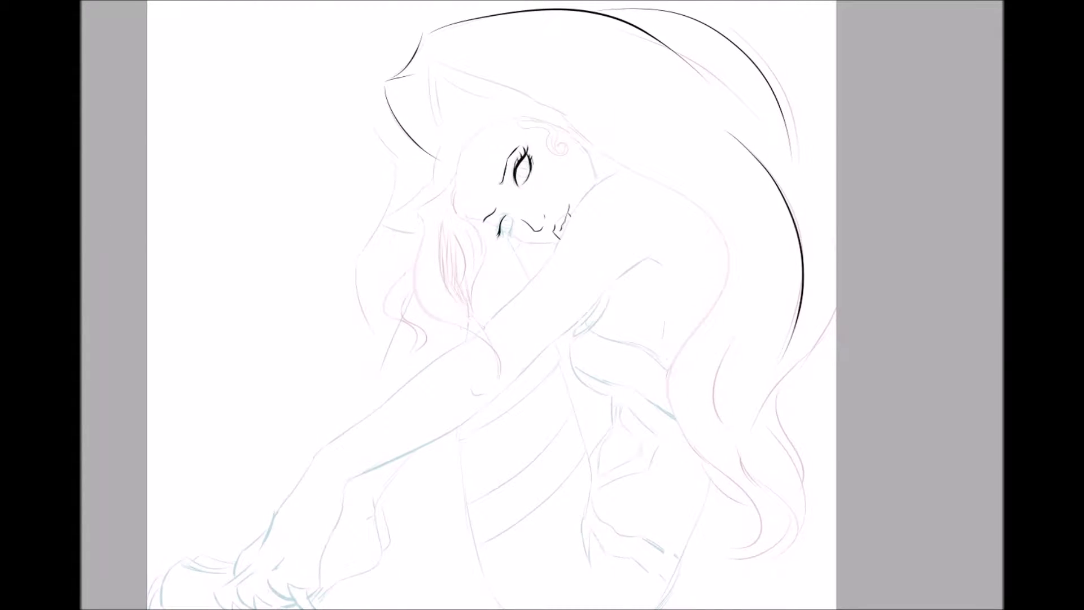
Draw a size 30 Curve line along the underside of the arm, following the sketch from the shoulder to the hand.
left_click(102, 108)
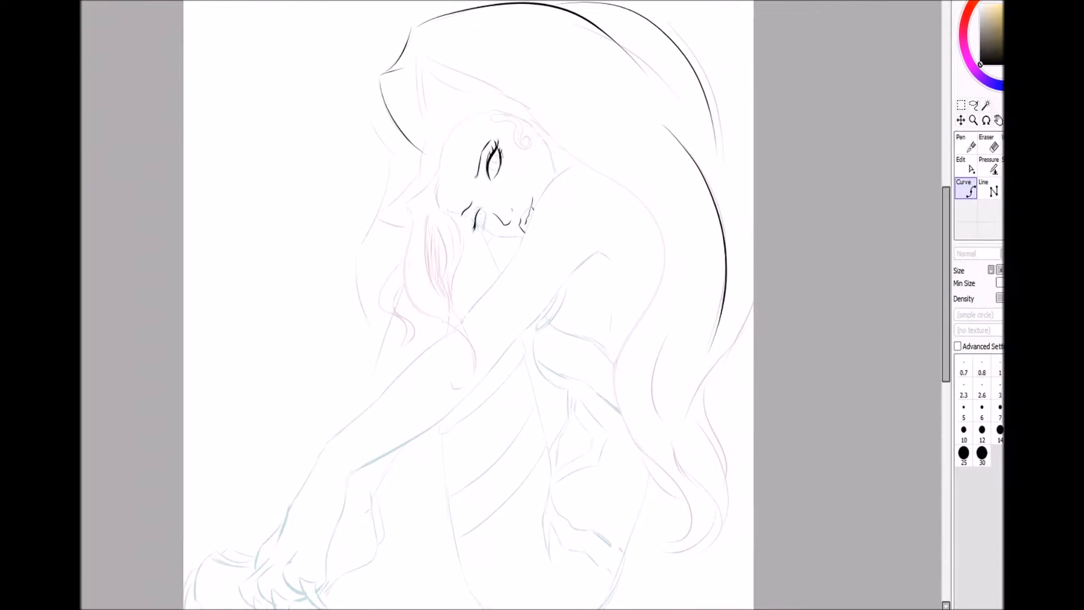
left_click(697, 104)
key("Escape")
left_click_drag(916, 254, 916, 270)
left_click(988, 446)
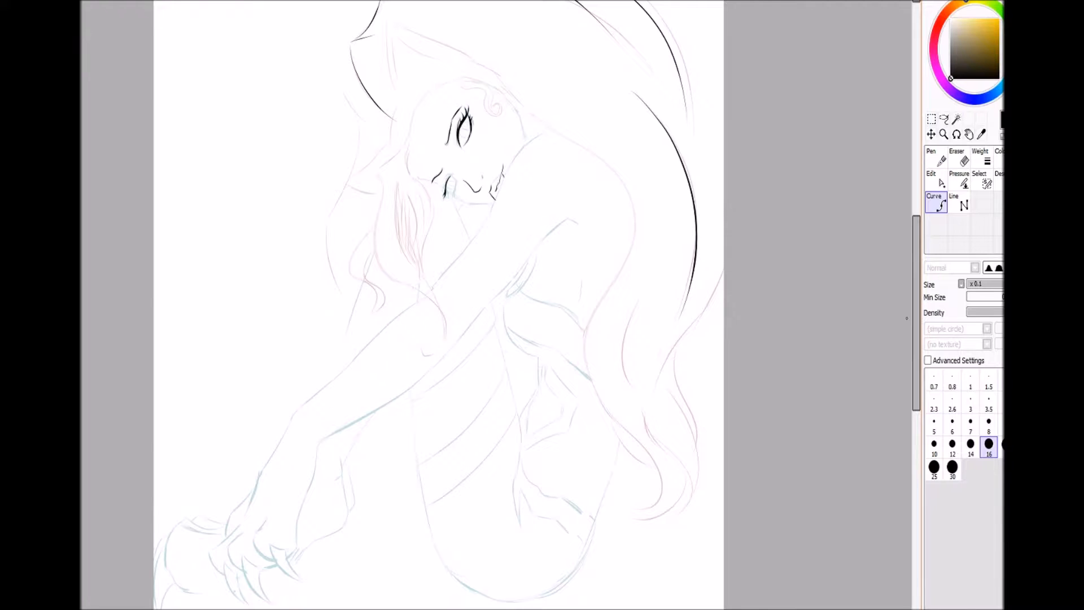
left_click(952, 467)
scroll(864, 317, "down", 5)
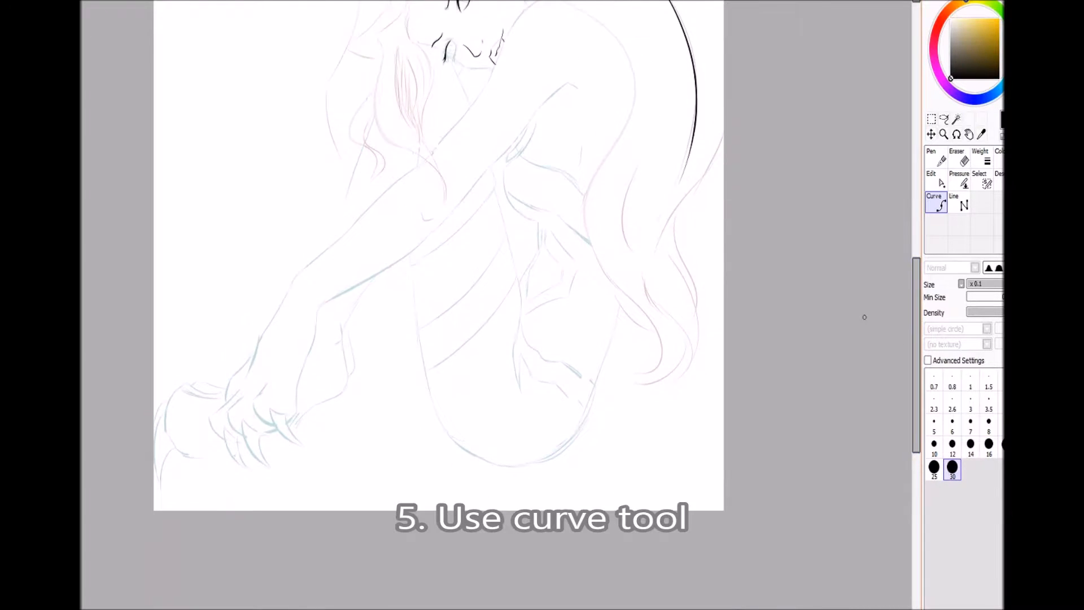
scroll(559, 73, "up", 1)
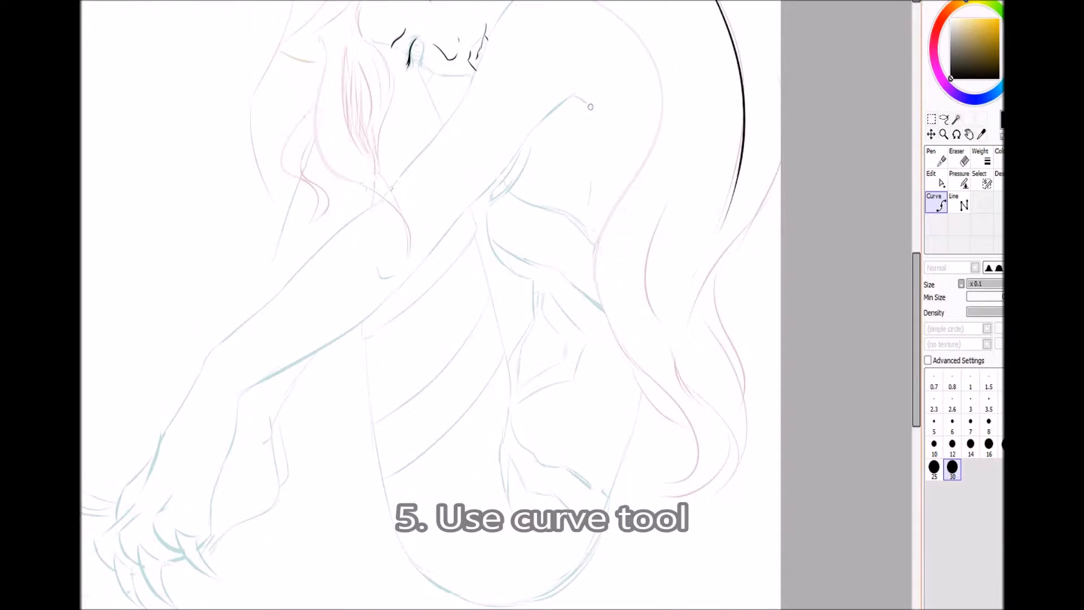
left_click(528, 138)
left_click(495, 186)
left_click(455, 224)
left_click(414, 271)
left_click(379, 307)
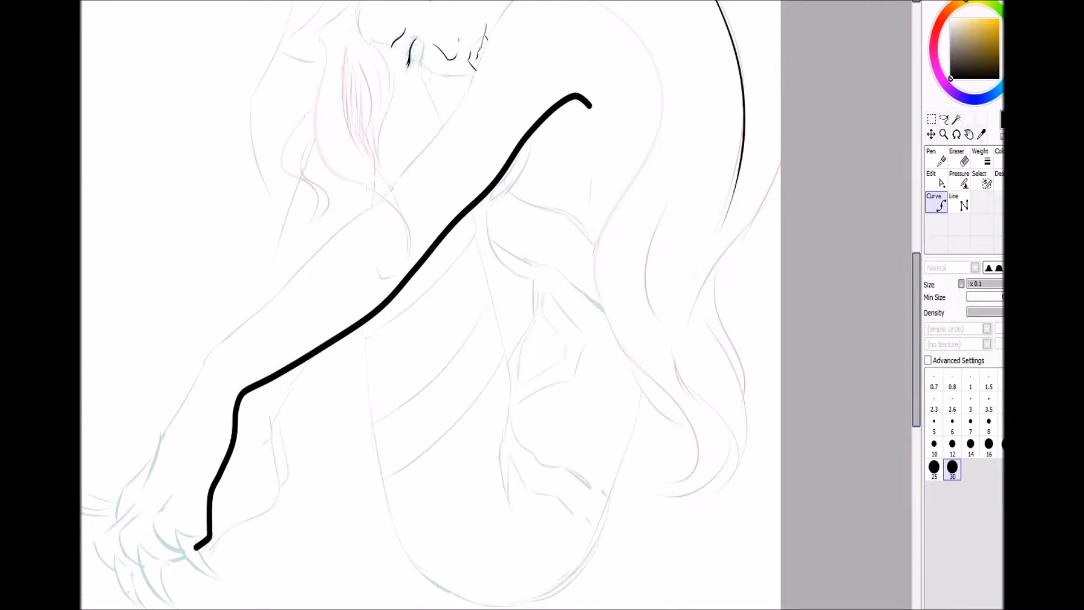
Add control points to the arm curve just below the shoulder and shift them to make small bends.
scroll(431, 305, "up", 5)
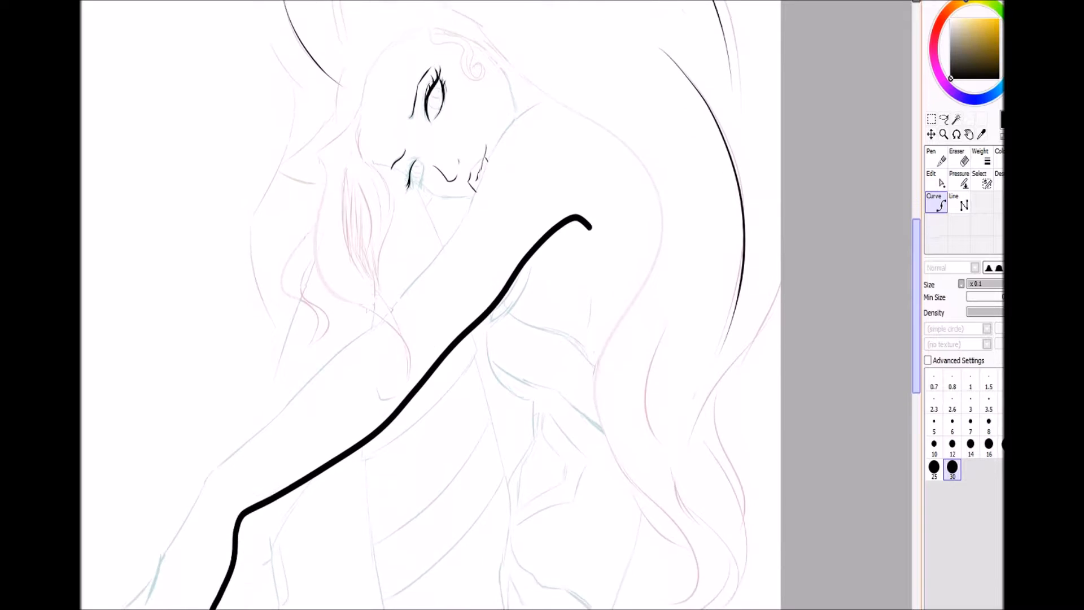
left_click_drag(916, 306, 916, 342)
left_click(936, 179)
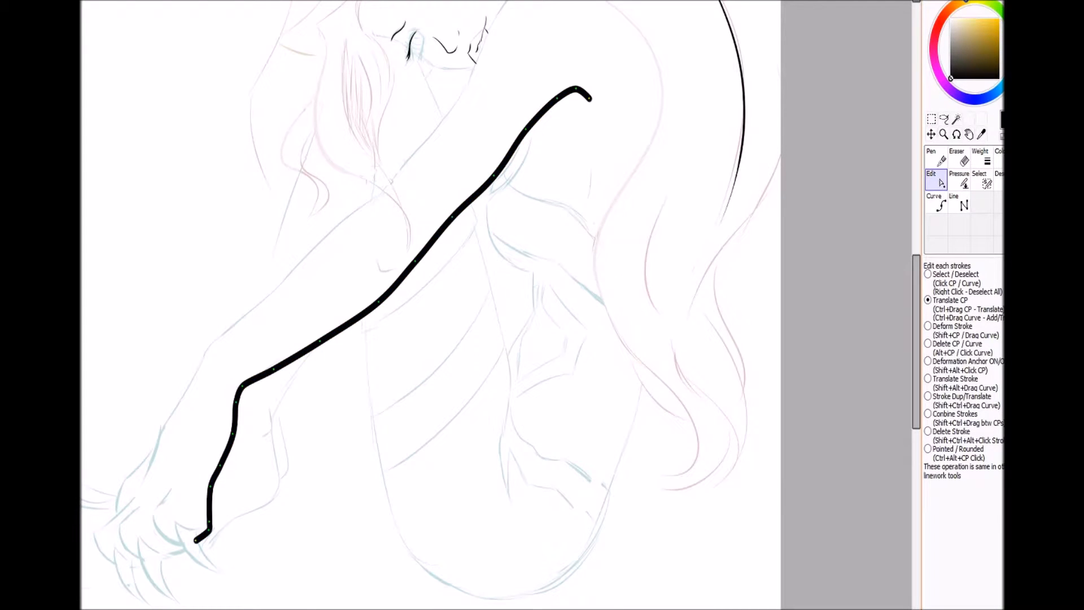
scroll(557, 117, "up", 2)
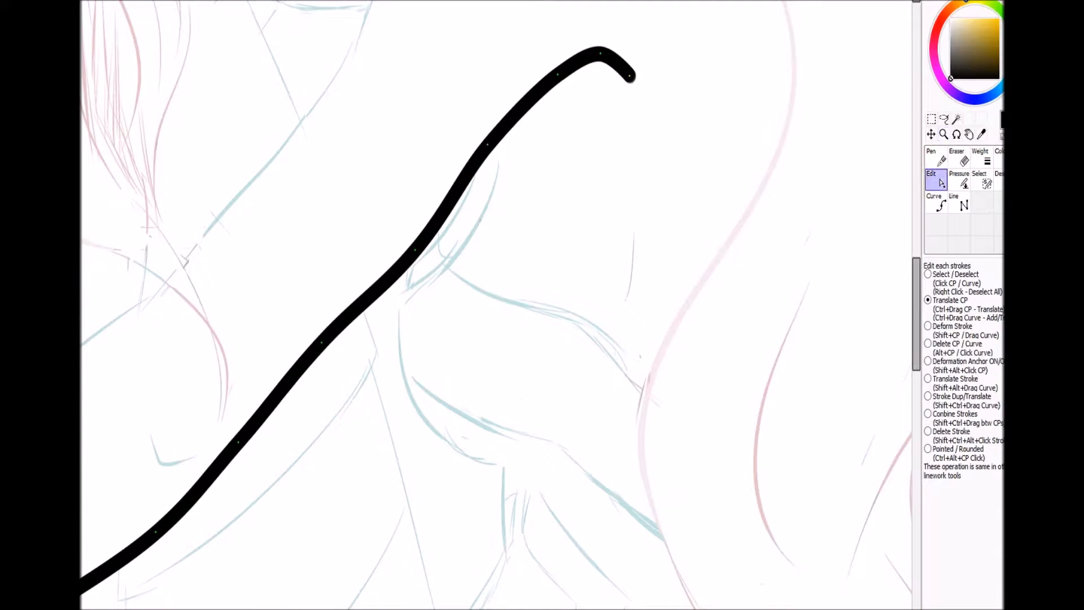
left_click(520, 111)
left_click_drag(533, 98, 545, 90)
left_click_drag(510, 122, 503, 132)
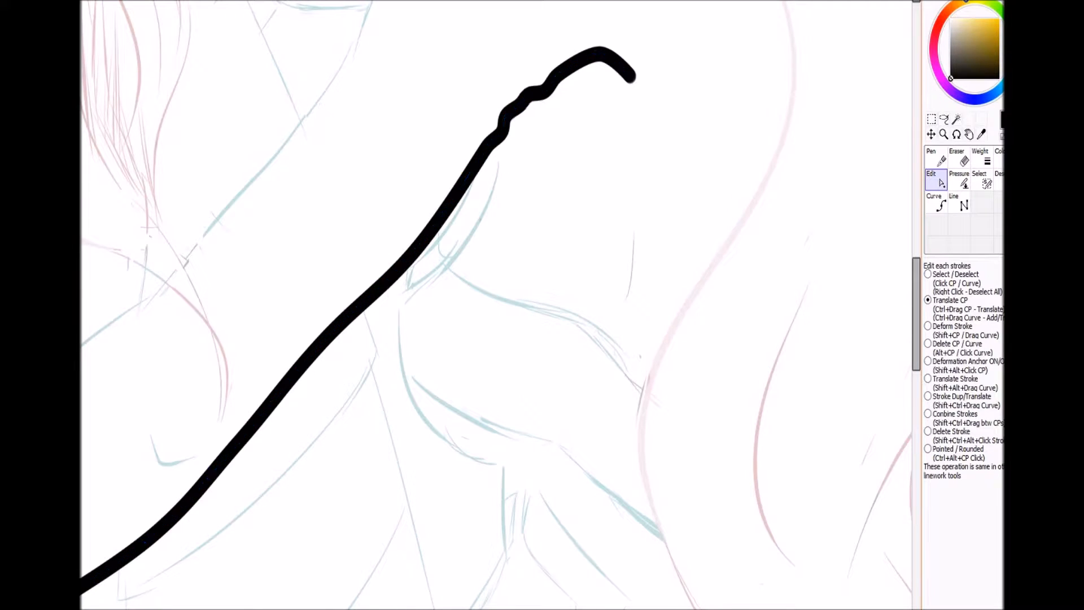
left_click_drag(506, 114, 509, 120)
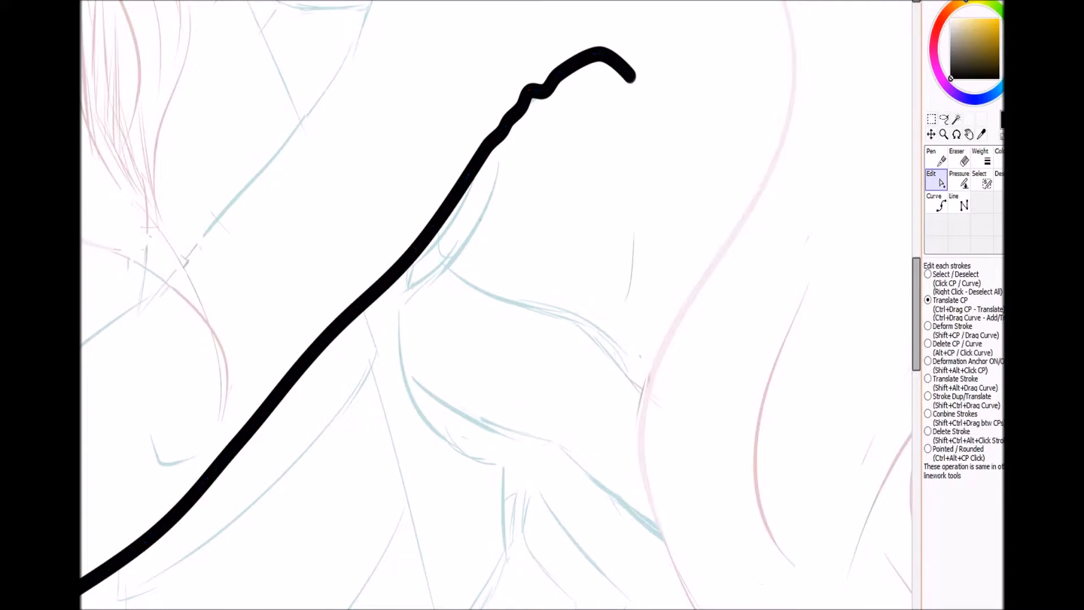
Reposition the arm curve's control points around the armpit to reshape that stretch of the line.
left_click_drag(394, 275, 377, 198)
mouse_move(446, 157)
left_mouse_down()
mouse_move(477, 217)
mouse_move(460, 193)
left_mouse_up()
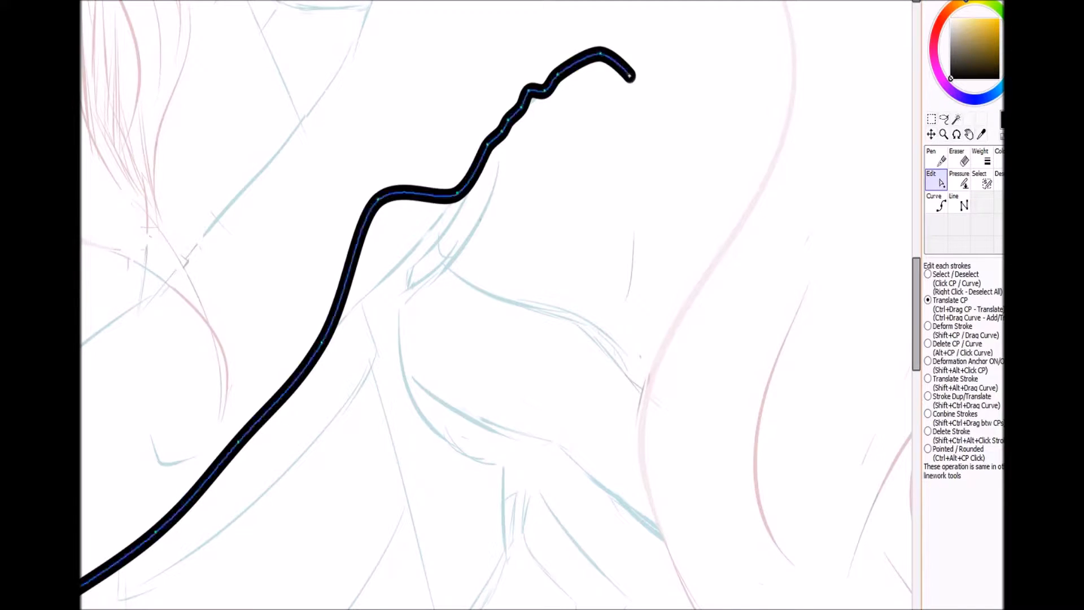
left_click_drag(378, 199, 409, 234)
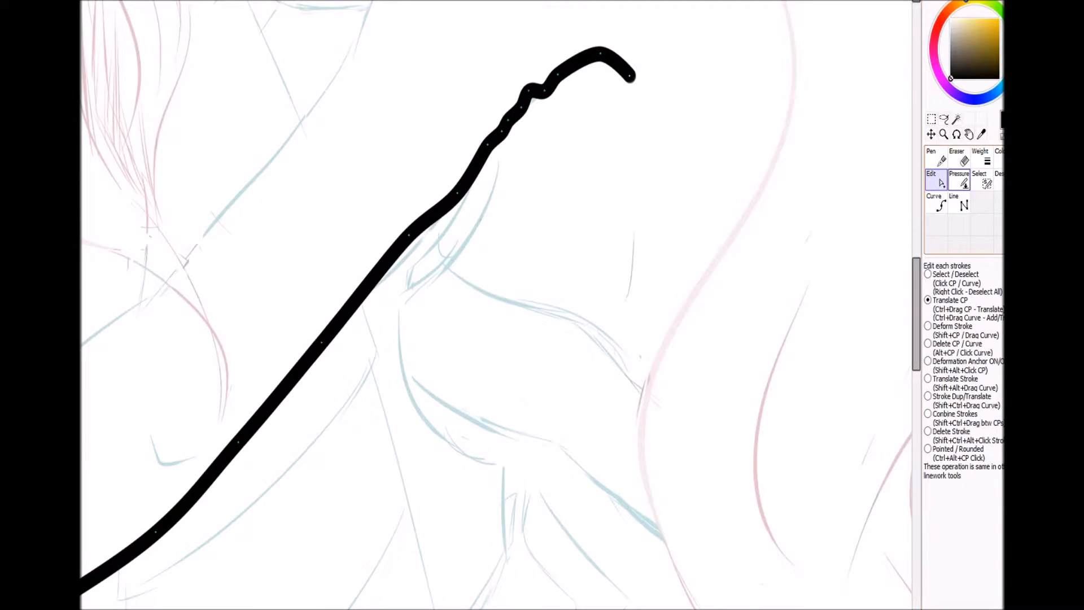
Adjust control point pressure to thin the arm curve below the shoulder and thicken its shoulder end, and nudge the point beside the armpit.
left_click(960, 181)
mouse_move(522, 108)
left_mouse_down()
mouse_move(493, 108)
mouse_move(501, 91)
mouse_move(516, 90)
mouse_move(473, 132)
left_mouse_up()
left_click_drag(630, 76, 687, 75)
mouse_move(454, 192)
left_mouse_down()
mouse_move(421, 192)
mouse_move(429, 168)
mouse_move(467, 176)
left_mouse_up()
key("ctrl")
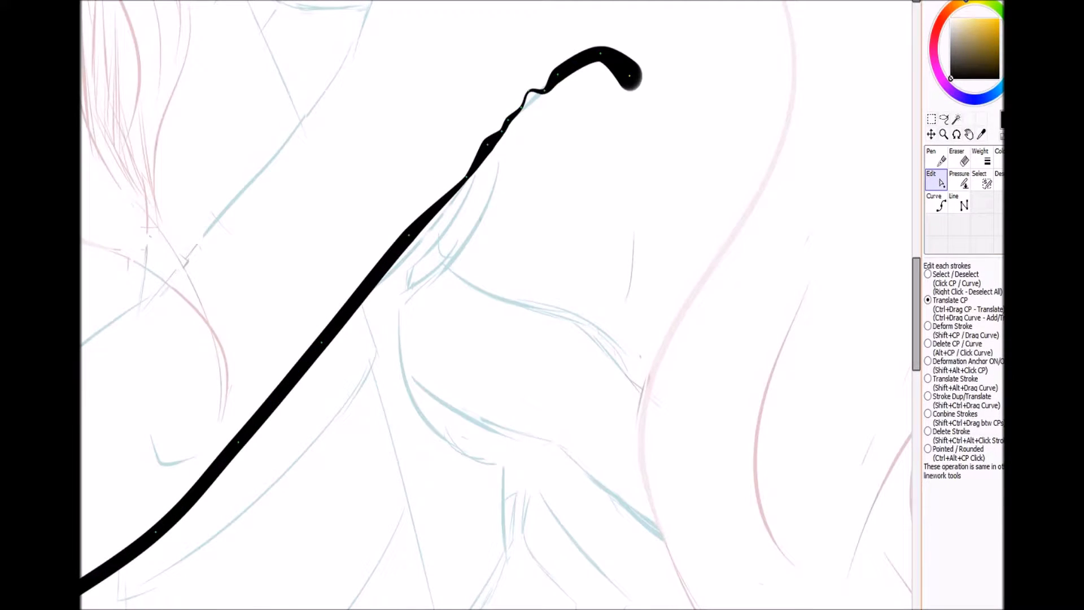
Lower the control point pressure along the forearm, wrist and hand to thin that part of the arm curve.
scroll(437, 157, "down", 4)
scroll(437, 158, "up", 1)
left_click(959, 180)
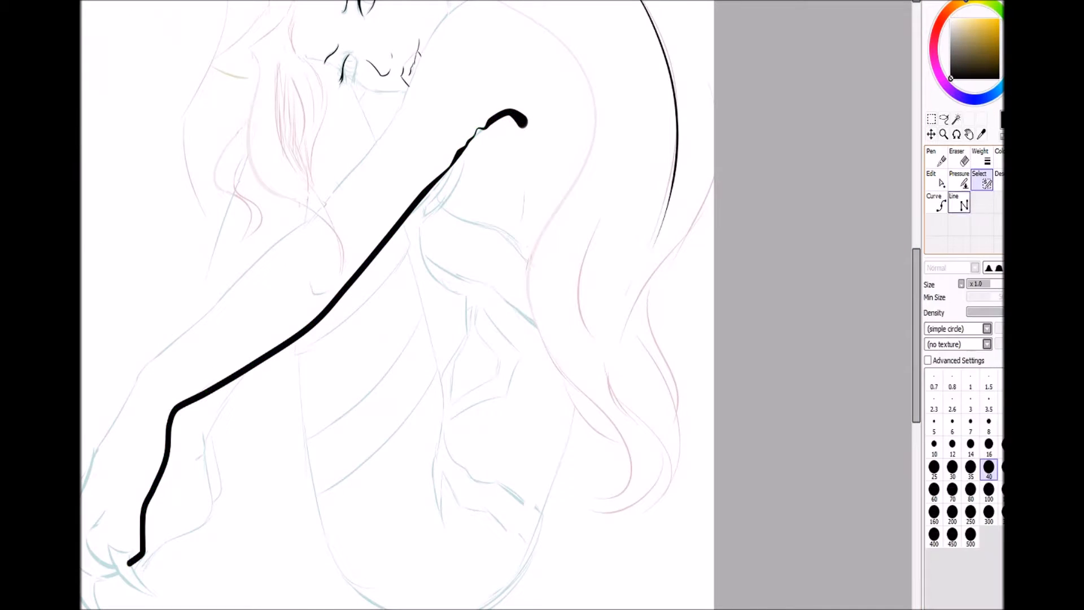
left_click_drag(169, 424, 176, 408)
mouse_move(166, 456)
left_mouse_down()
mouse_move(153, 456)
mouse_move(149, 487)
left_mouse_up()
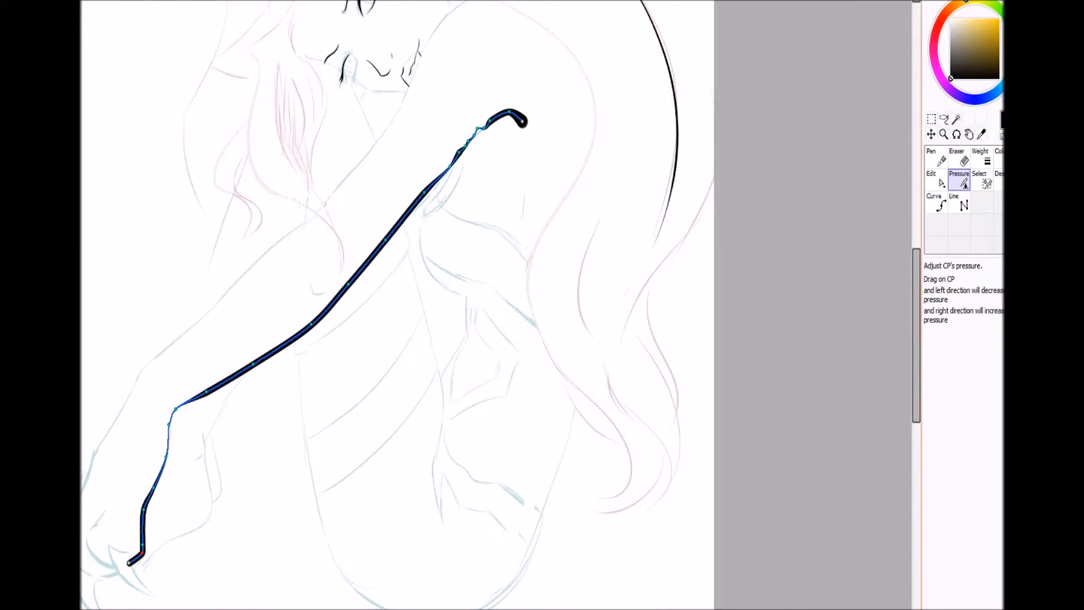
left_click_drag(143, 544, 124, 563)
left_click_drag(146, 508, 142, 508)
mouse_move(169, 425)
left_mouse_down()
mouse_move(172, 409)
mouse_move(207, 391)
mouse_move(198, 391)
left_mouse_up()
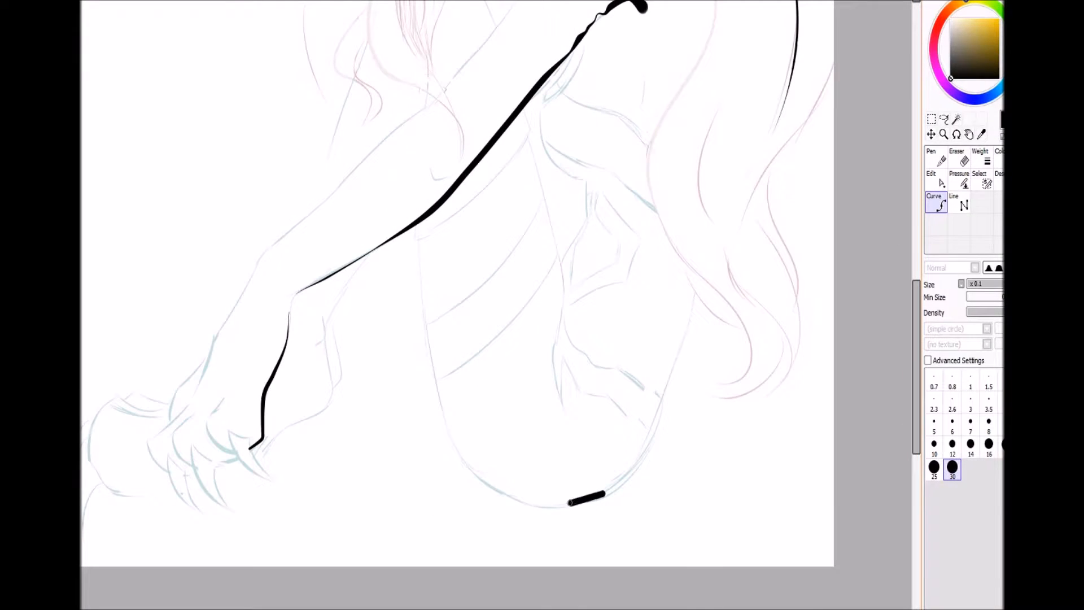
Draw a Curve line along the rounded leg outline, from the underside of the forearm down and around to the hip.
mouse_move(525, 501)
left_mouse_down()
mouse_move(476, 483)
mouse_move(447, 428)
left_mouse_up()
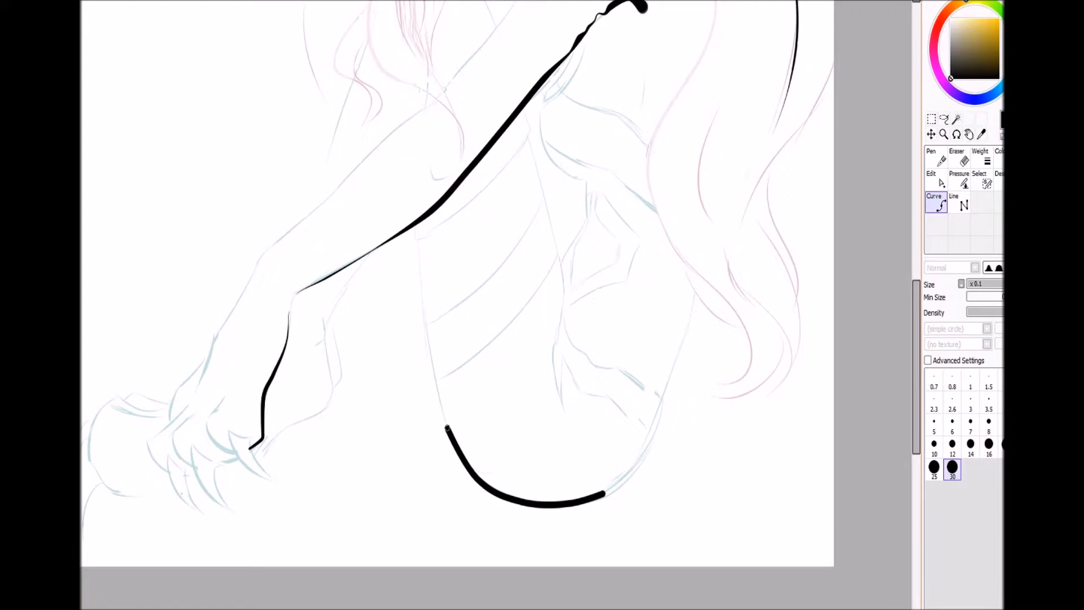
left_click(434, 377)
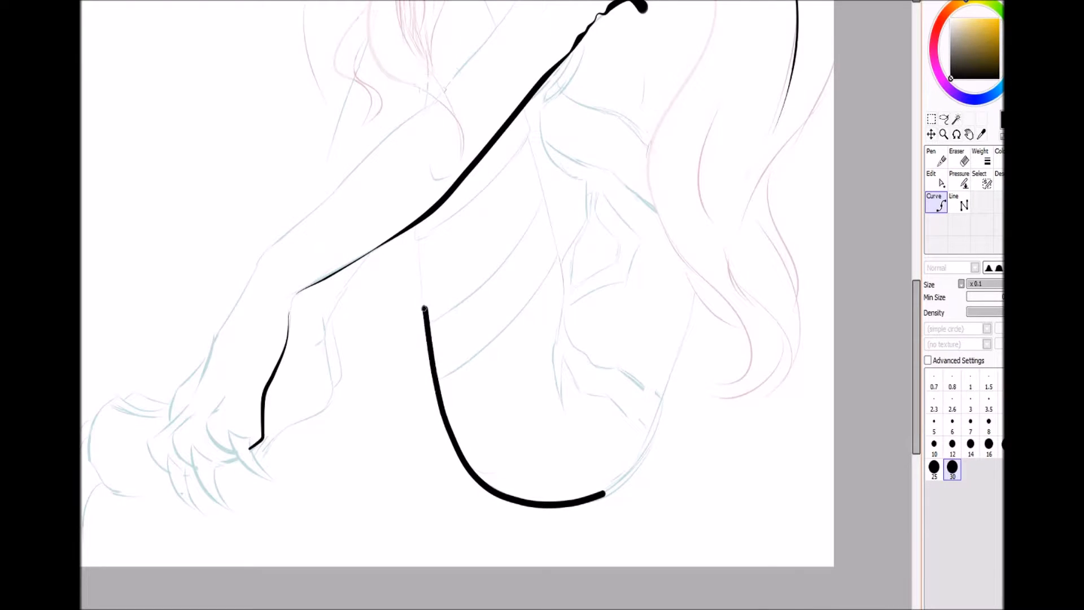
left_click(936, 179)
mouse_move(536, 503)
left_mouse_down()
mouse_move(669, 444)
mouse_move(662, 410)
left_mouse_up()
mouse_move(609, 468)
left_mouse_down()
mouse_move(623, 481)
mouse_move(576, 507)
mouse_move(529, 506)
left_mouse_up()
Taper the leg curve towards both ends by lowering its control point pressure, down to 0% at the hip tip.
left_click(959, 179)
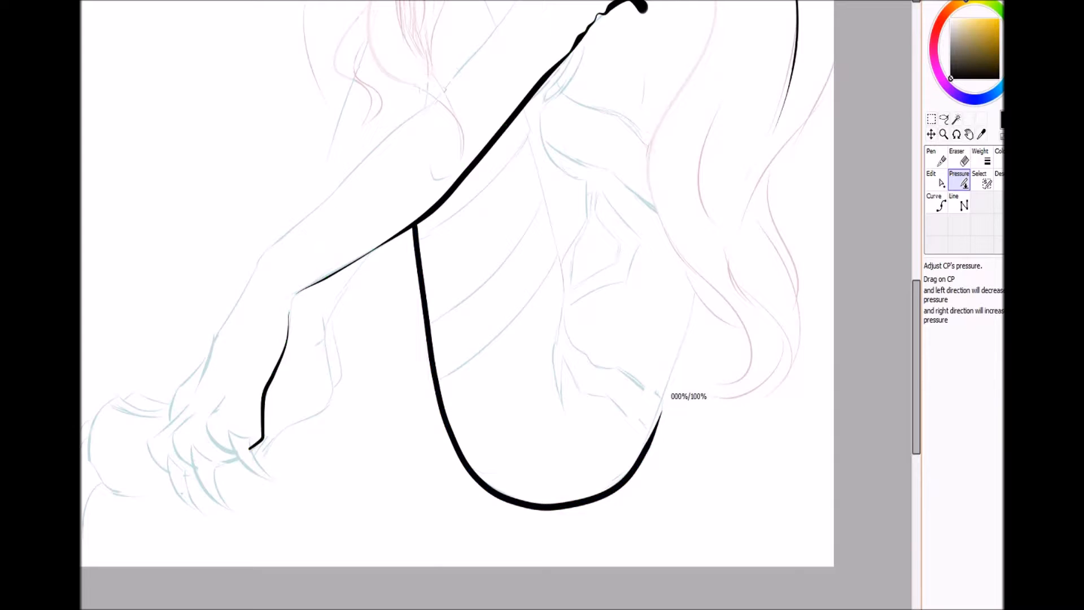
left_click_drag(619, 485, 588, 485)
left_click_drag(414, 226, 367, 225)
left_click_drag(416, 248, 384, 248)
left_click_drag(425, 309, 410, 309)
left_click_drag(435, 377, 420, 378)
left_click_drag(449, 431, 438, 430)
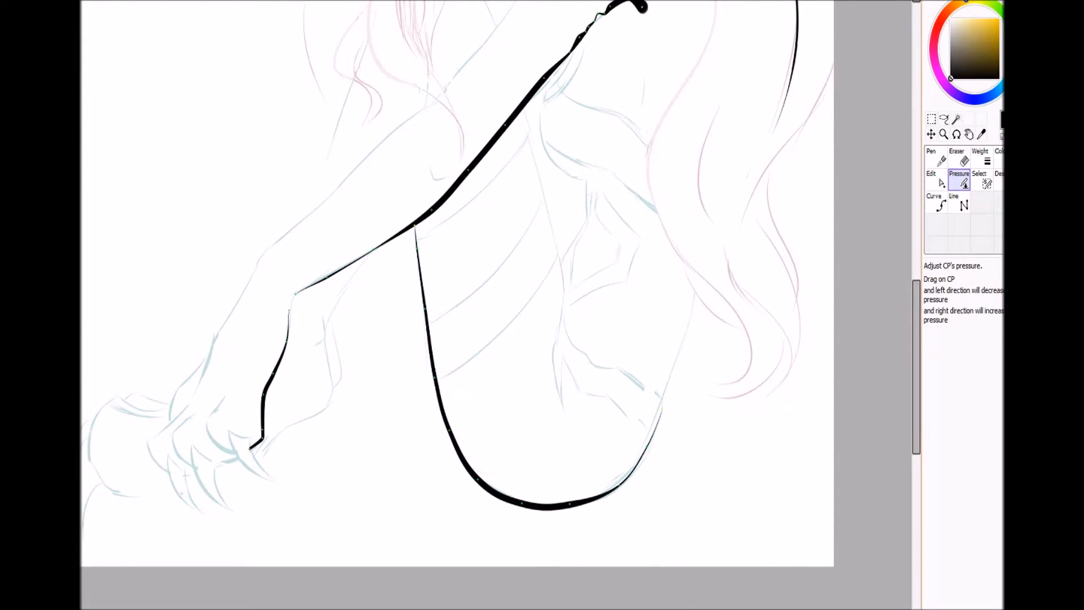
Nudge the control points on the lower bend of the leg curve to smooth it along the sketch.
key("ctrl")
left_click_drag(560, 505, 566, 507)
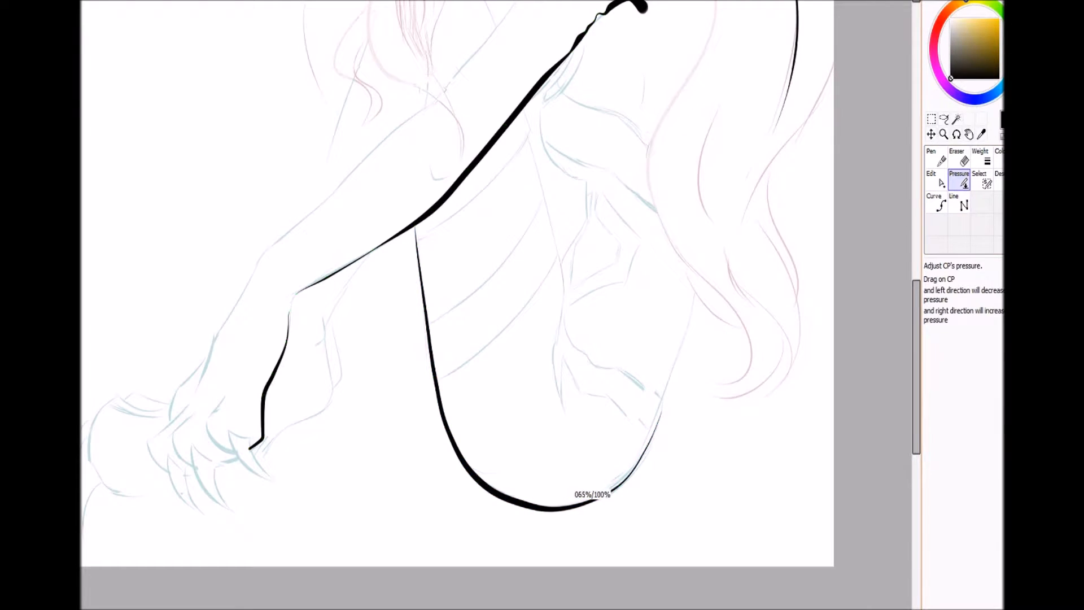
key("ctrl")
left_click_drag(620, 484, 625, 485)
left_click_drag(566, 507, 569, 509)
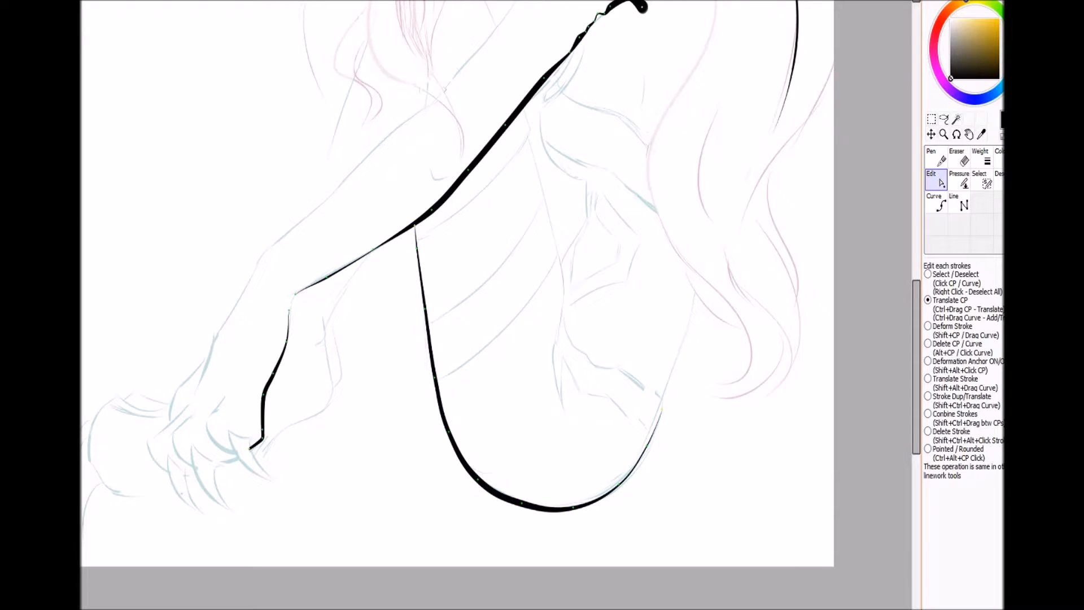
scroll(609, 314, "down", 3)
scroll(677, 326, "up", 3)
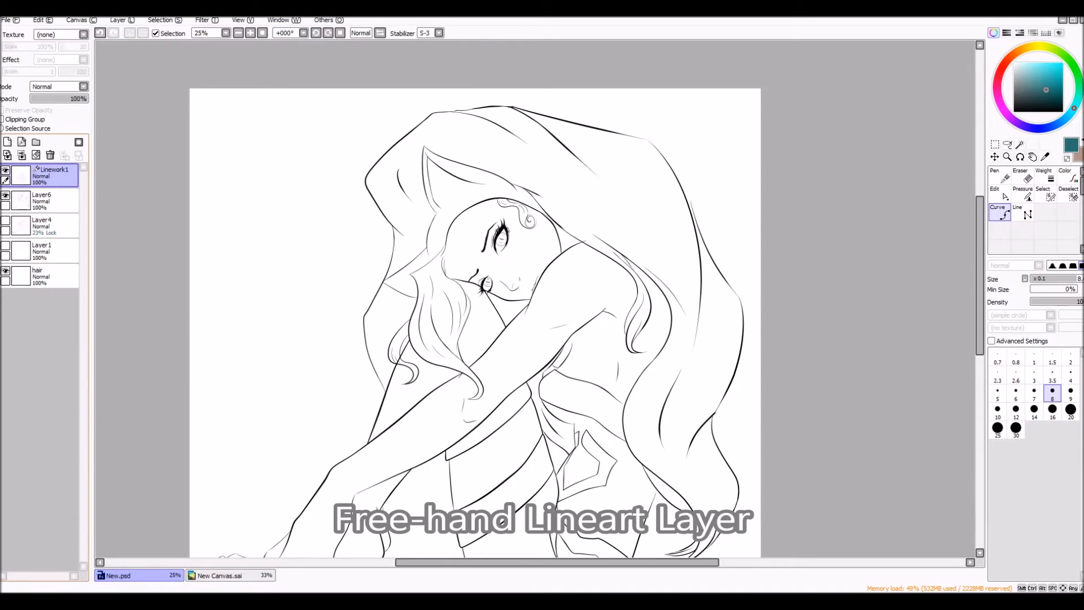
Toggle the visibility of Linework1 and Layer6 to compare the freehand lineart with the curve lineart, leaving both shown.
left_click(5, 170)
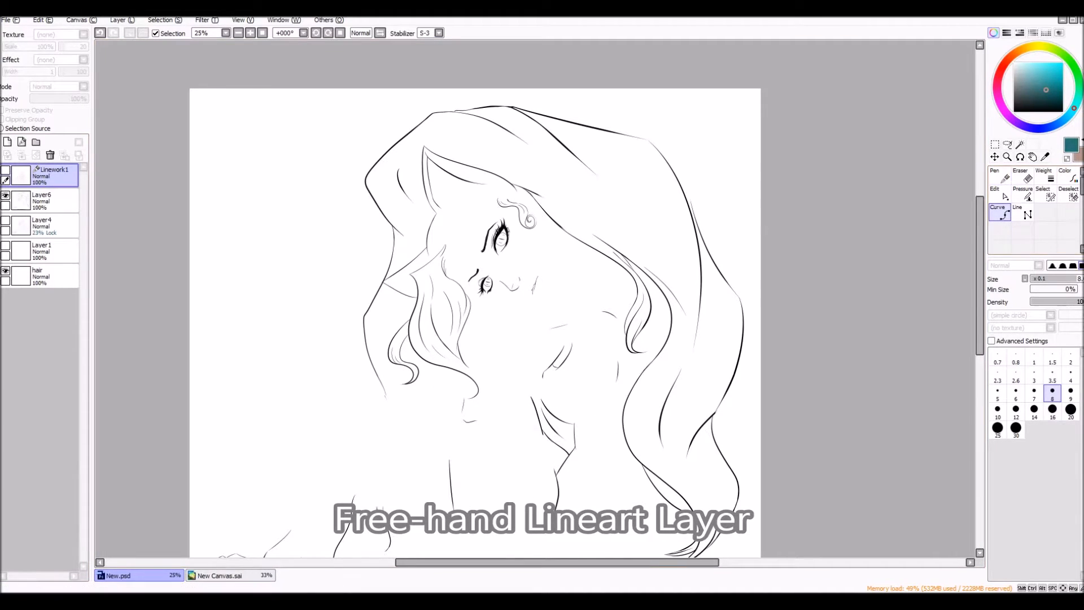
scroll(474, 299, "down", 2)
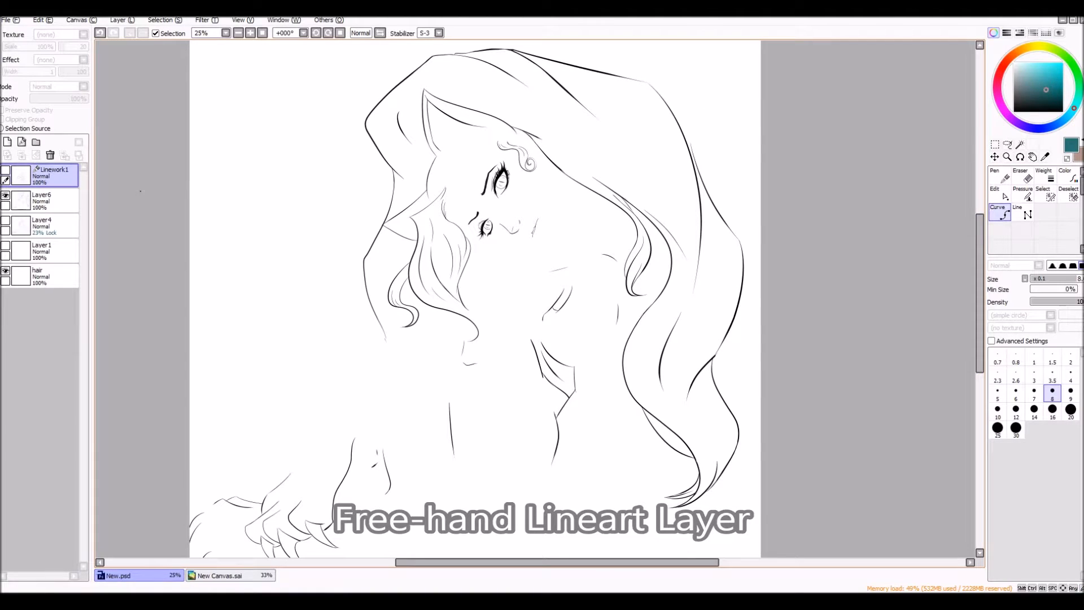
left_click(54, 200)
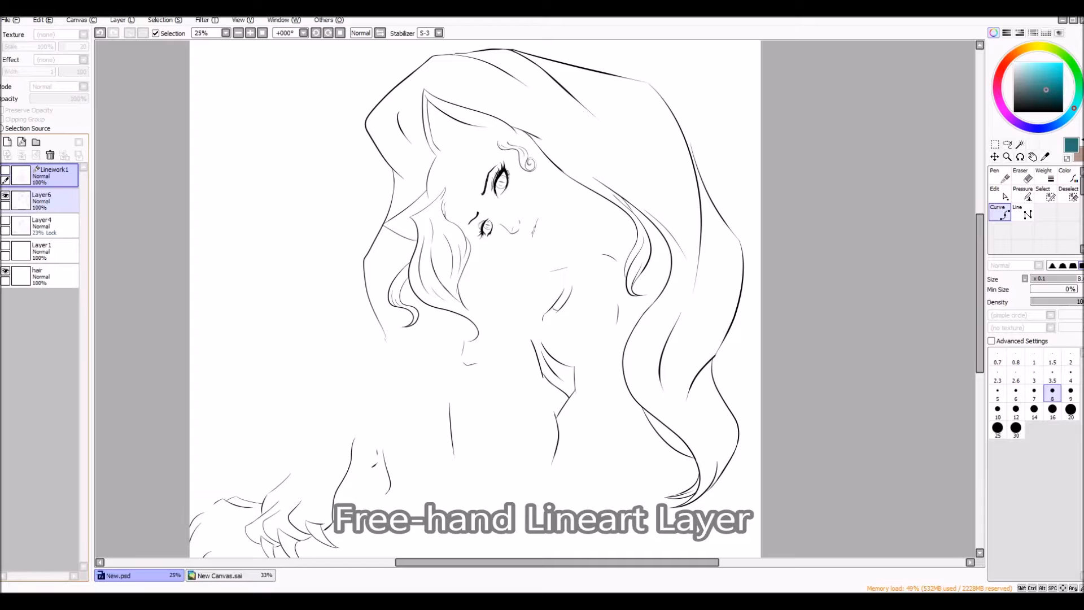
left_click(5, 195)
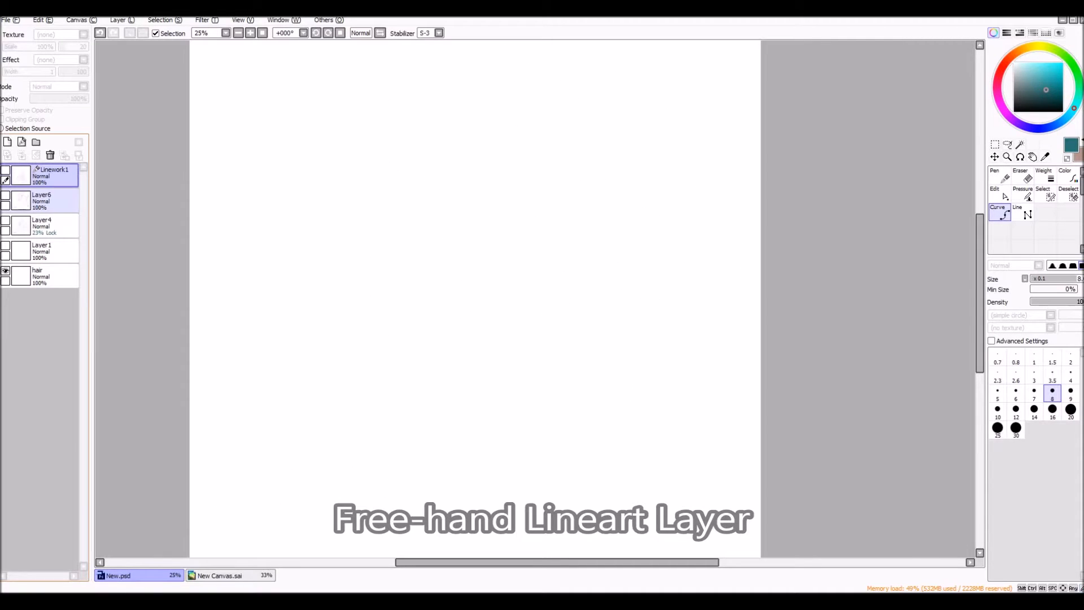
left_click(5, 196)
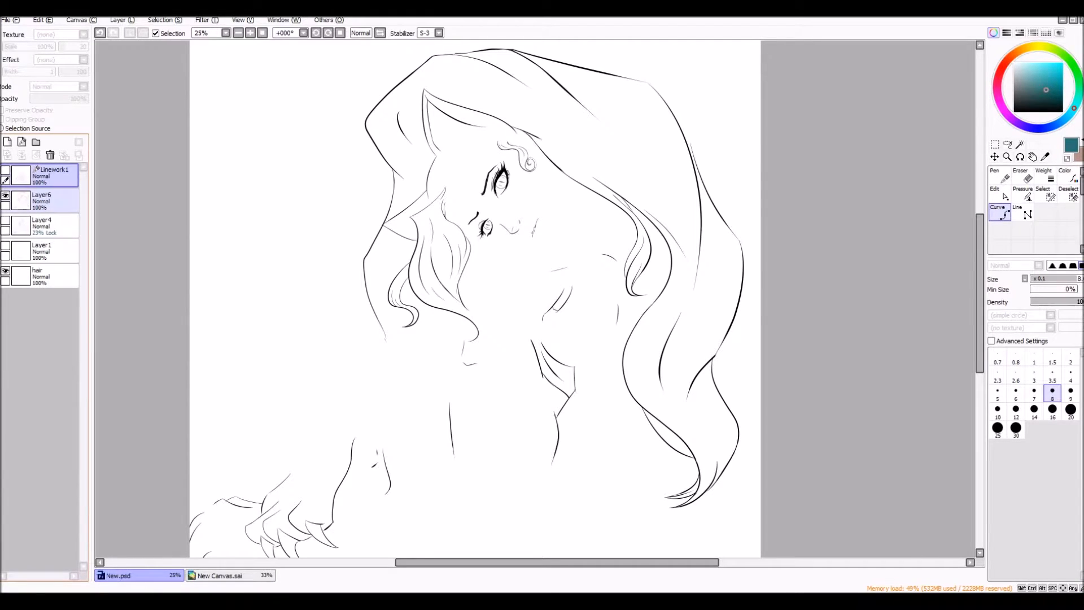
left_click(5, 196)
left_click(6, 196)
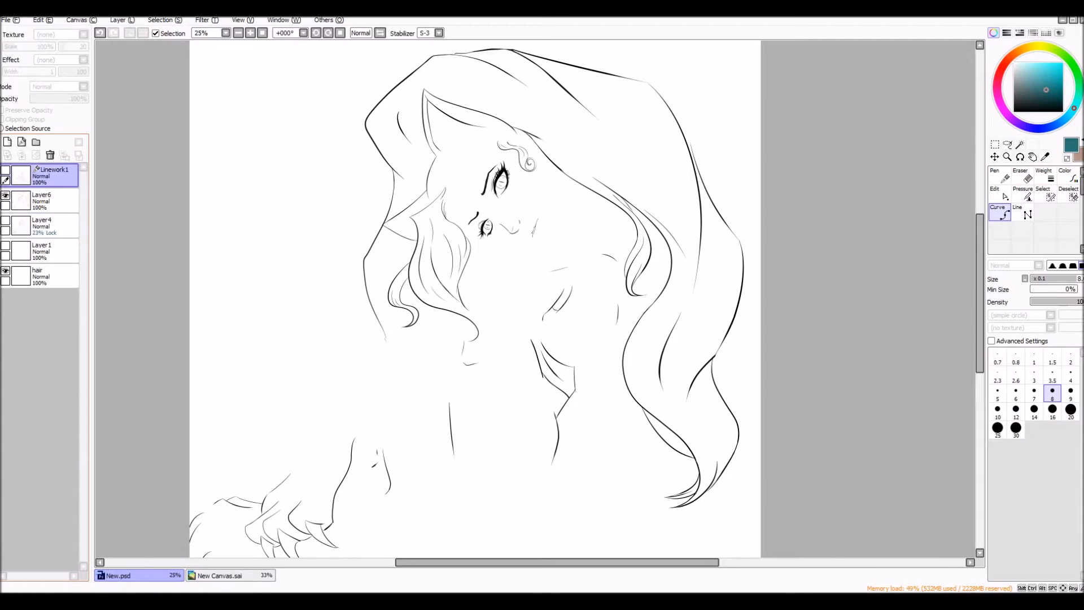
left_click(5, 169)
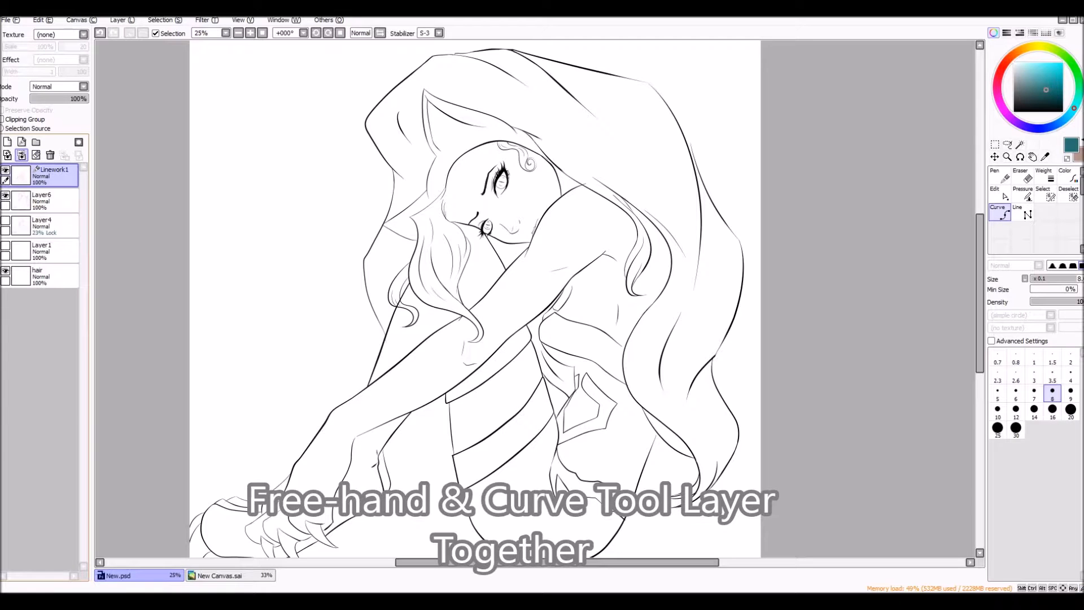
Merge the Linework1 layer down into Layer6 and check the combined lineart by hiding and showing it.
left_click(21, 155)
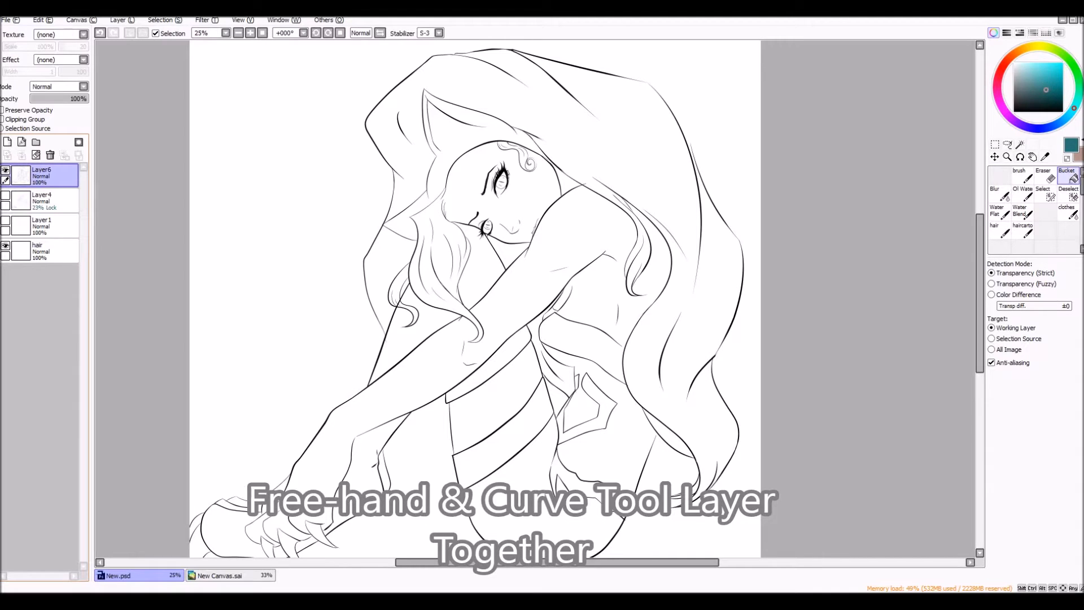
left_click(5, 170)
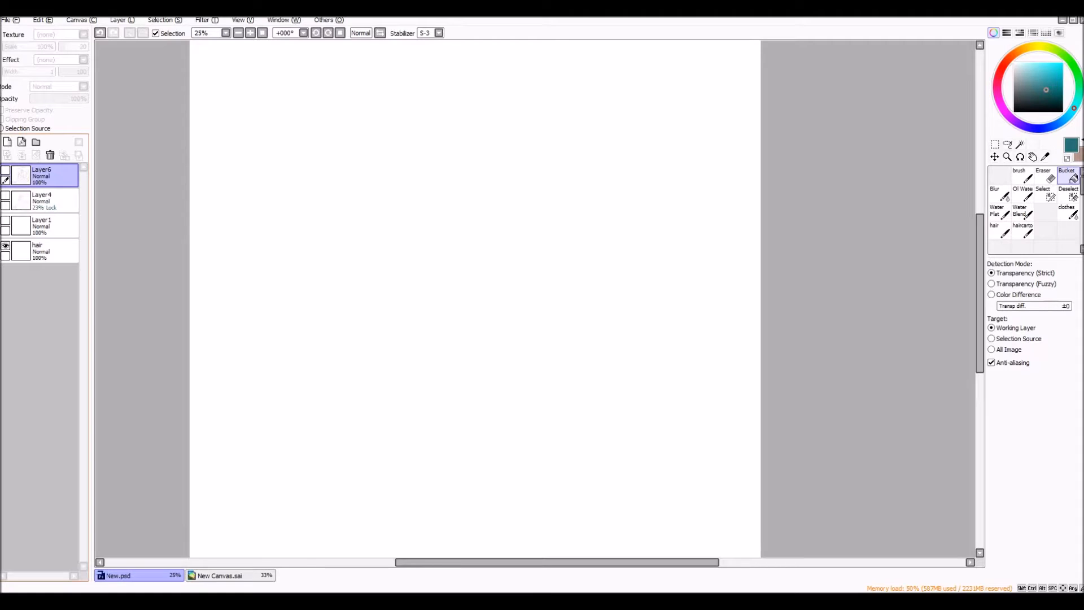
left_click(5, 170)
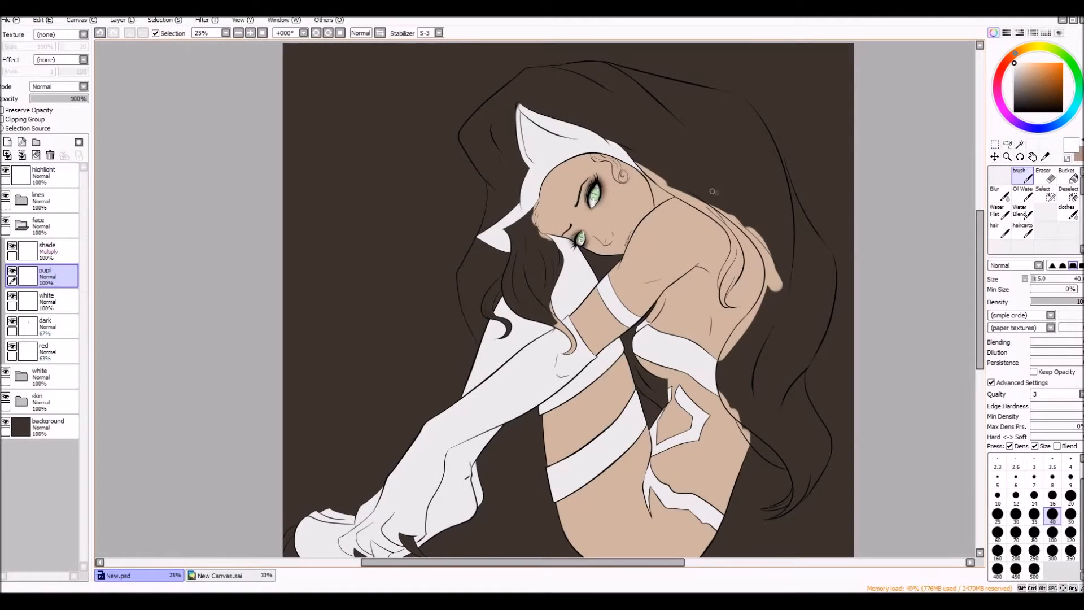
Collapse the face folder and create a new layer folder named hair above it.
scroll(712, 191, "up", 1)
left_click(20, 225)
left_click(36, 142)
double_click(45, 225)
type("hair")
key("Return")
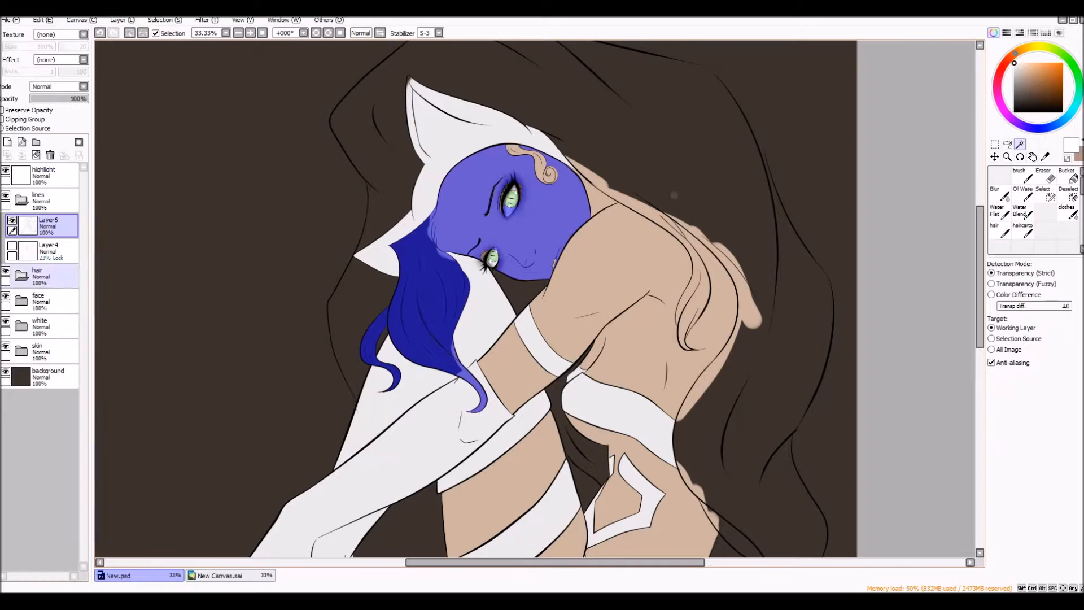
Create a new layer named blue inside the hair folder.
left_click(45, 275)
left_click(8, 142)
double_click(48, 298)
type("blue")
key("Return")
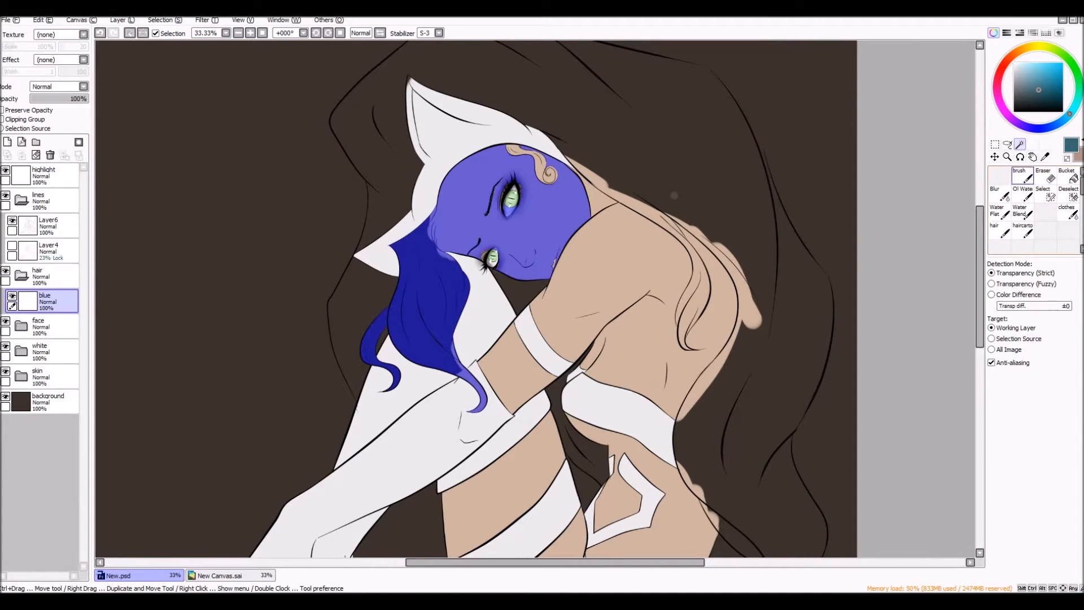
Paint the selected front hair lock teal on the blue layer with a size 300 brush, filling it up to the ear and face.
left_click(1022, 176)
left_click(1052, 552)
mouse_move(413, 233)
left_mouse_down()
mouse_move(411, 286)
mouse_move(421, 217)
mouse_move(392, 298)
mouse_move(416, 333)
mouse_move(468, 365)
mouse_move(437, 284)
mouse_move(436, 345)
left_mouse_up()
scroll(476, 271, "up", 3)
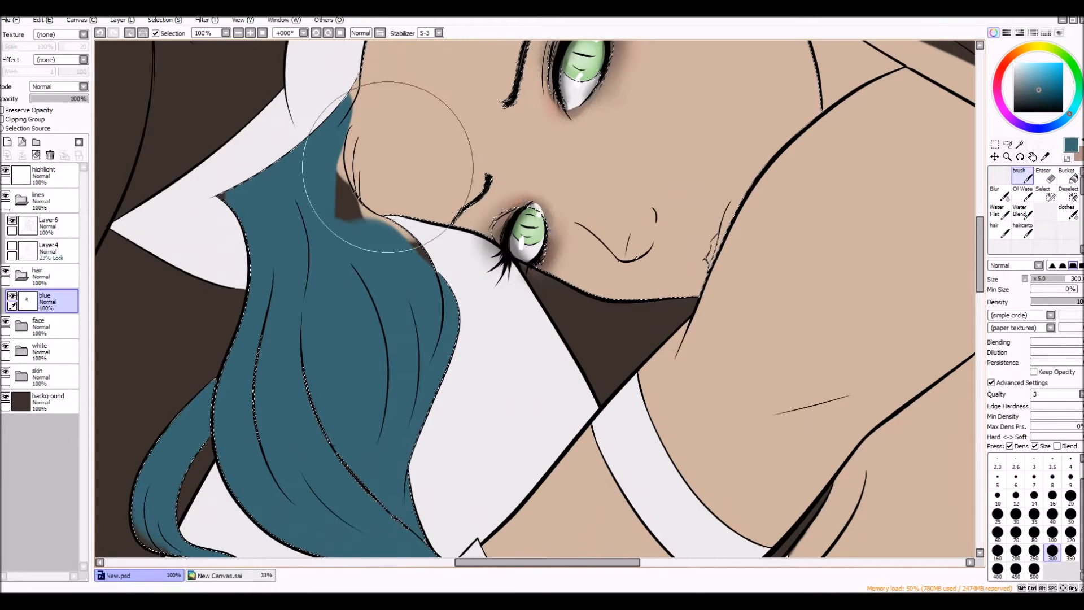
key("ctrl+z")
mouse_move(402, 247)
left_mouse_down()
mouse_move(351, 223)
mouse_move(421, 274)
mouse_move(351, 218)
mouse_move(335, 116)
mouse_move(343, 95)
left_mouse_up()
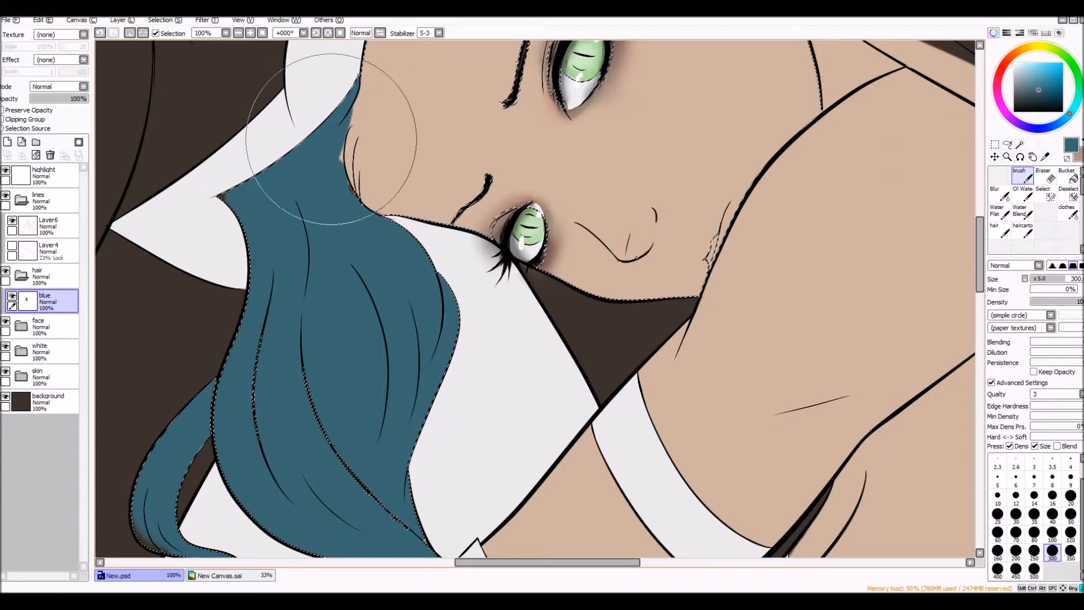
left_click_drag(339, 133, 343, 188)
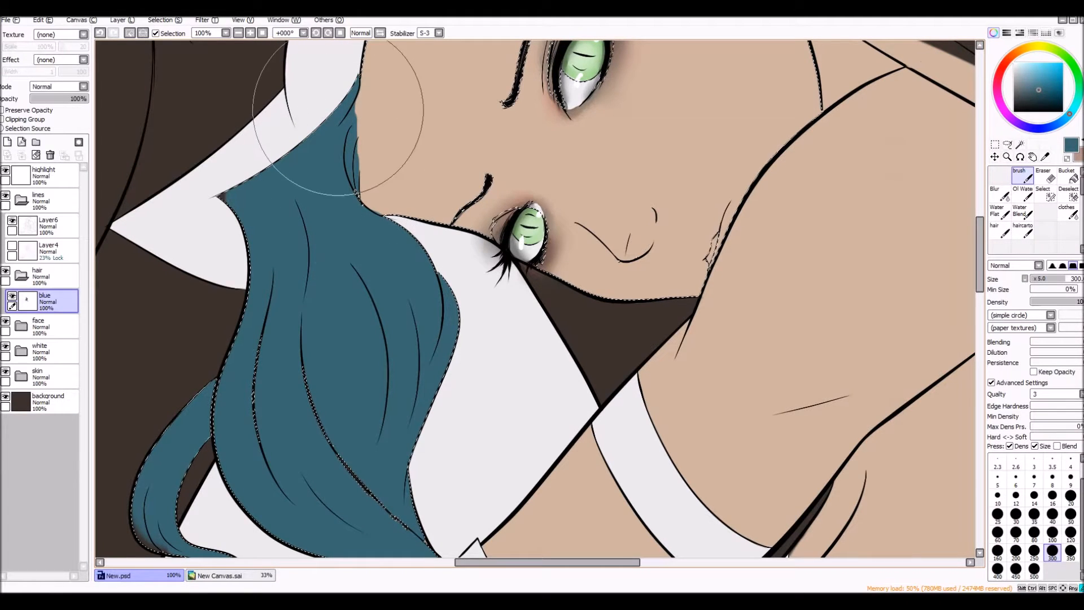
scroll(348, 151, "down", 4)
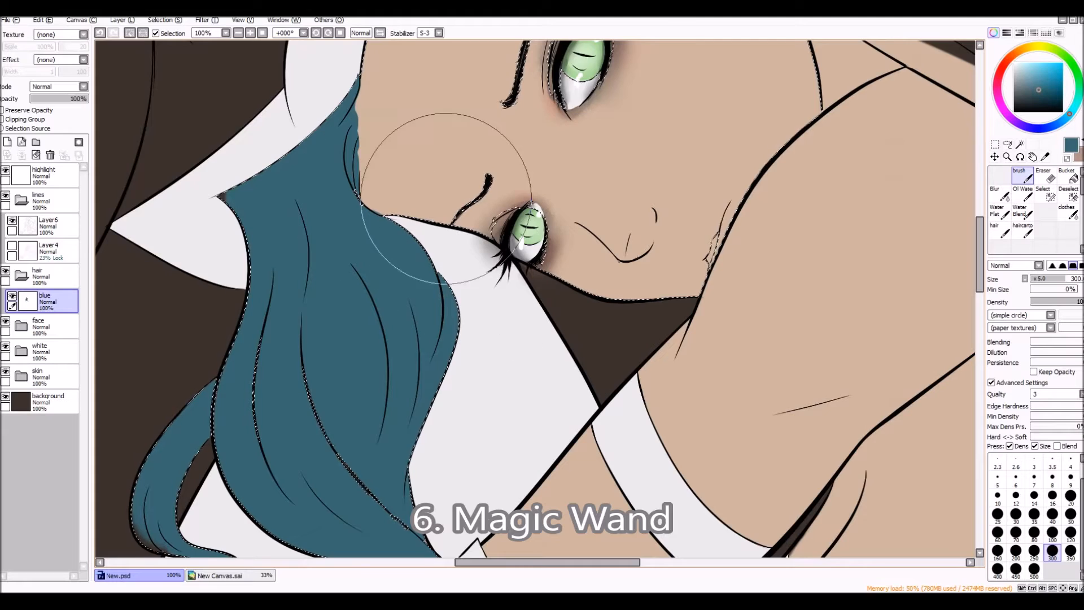
scroll(332, 204, "up", 2)
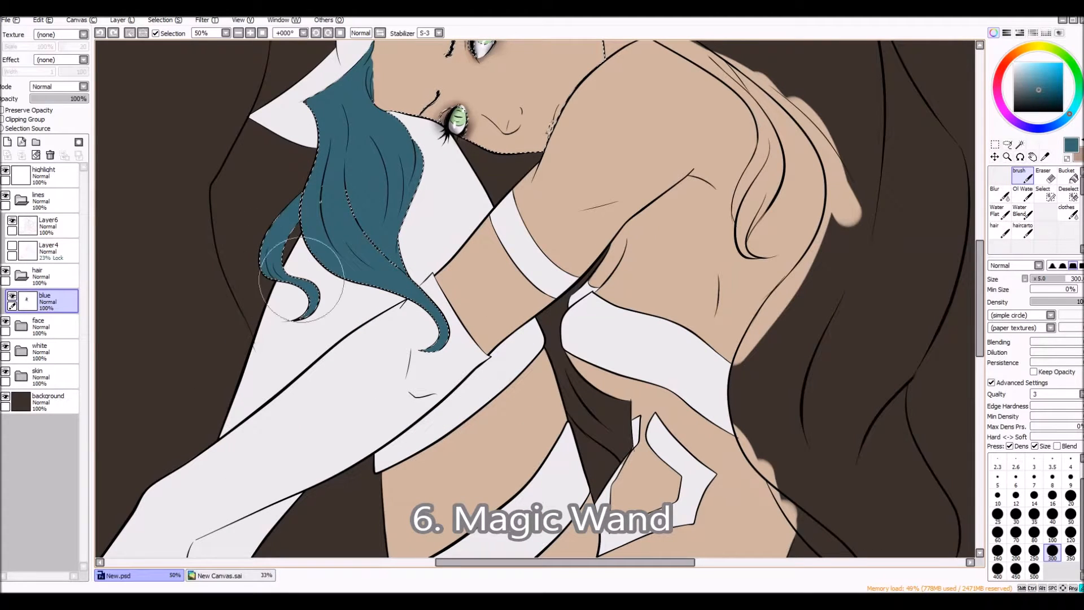
Mask a section of the outer back hair line on Layer6 and free-deform it to meet the neighbouring strand line.
scroll(730, 248, "up", 4)
scroll(734, 319, "down", 5)
scroll(734, 319, "up", 3)
left_click_drag(604, 562, 676, 561)
left_click_drag(979, 266, 979, 241)
left_click(48, 226)
left_click(1045, 193)
key("]")
key("]")
key("]")
key("]")
key("[")
key("[")
left_click_drag(631, 191, 650, 259)
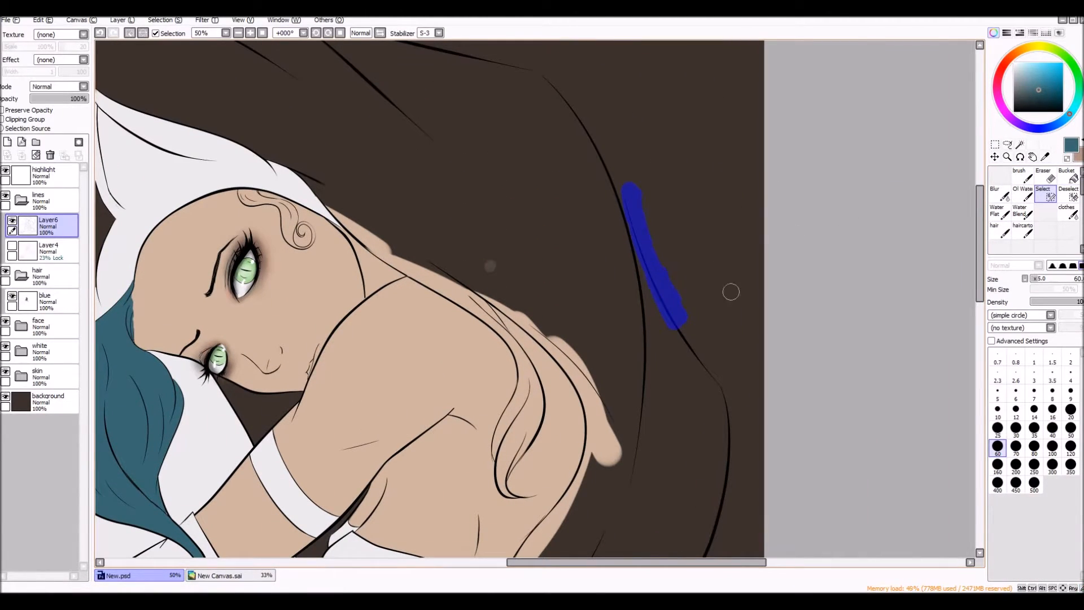
key("ctrl+t")
left_click_drag(647, 189, 644, 190)
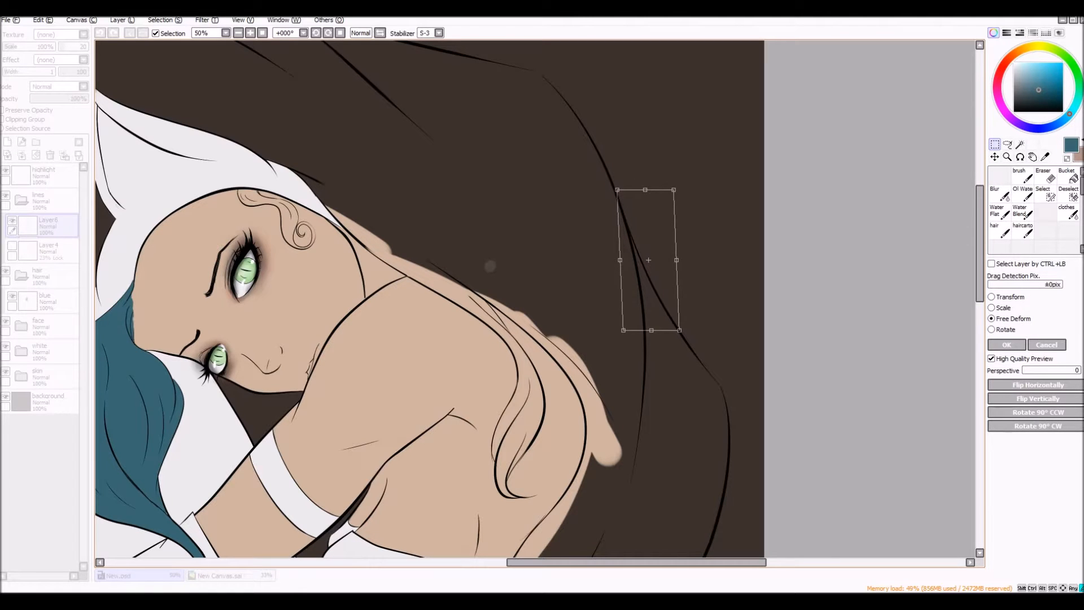
key("Return")
Select the enclosed back hair areas with the Magic Wand and enlarge the brush to size 500.
left_click_drag(636, 562, 583, 562)
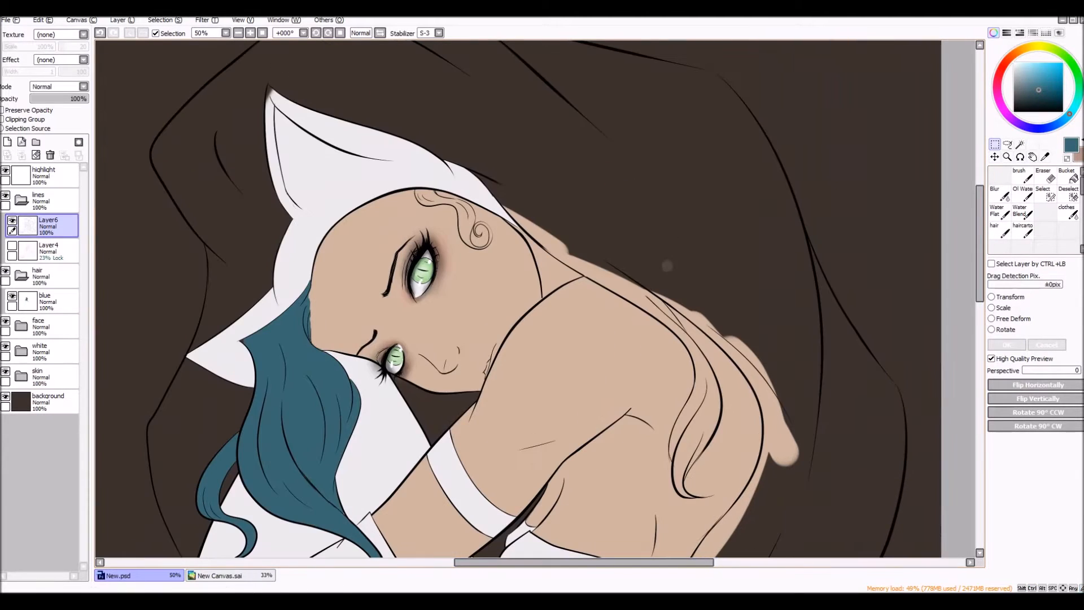
left_click(1020, 144)
left_click(706, 215)
left_click_drag(979, 243, 979, 281)
left_click(435, 244)
left_click(177, 308)
left_click(528, 492)
left_click(1022, 175)
scroll(625, 300, "down", 2)
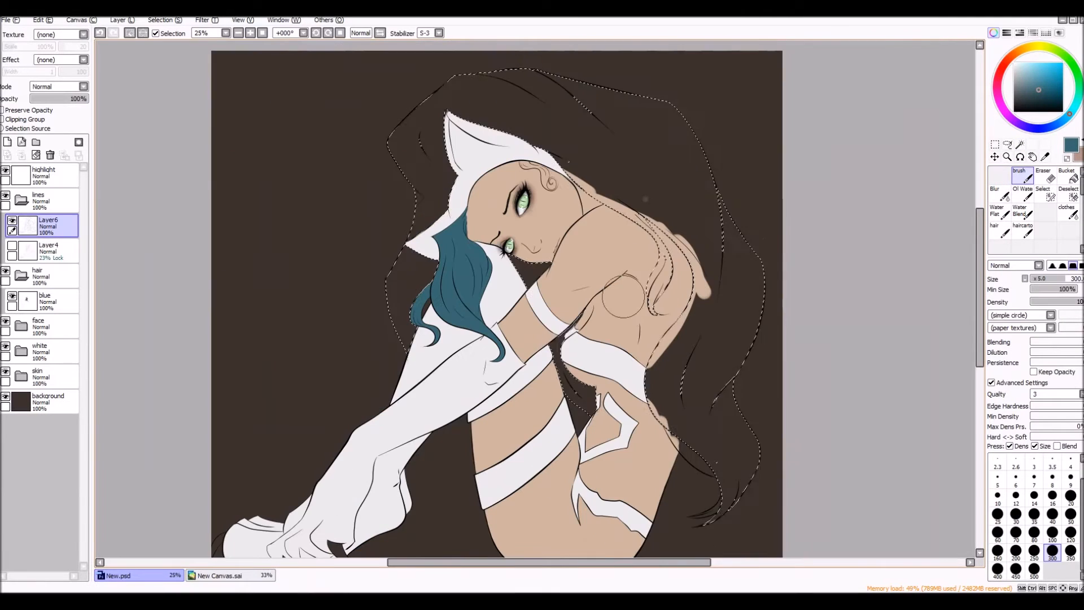
key("bracketright")
key("bracketright")
key("bracketright")
key("bracketright")
mouse_move(706, 252)
left_mouse_down()
mouse_move(721, 179)
mouse_move(487, 133)
mouse_move(424, 213)
mouse_move(672, 226)
mouse_move(729, 446)
mouse_move(723, 492)
mouse_move(689, 361)
left_mouse_up()
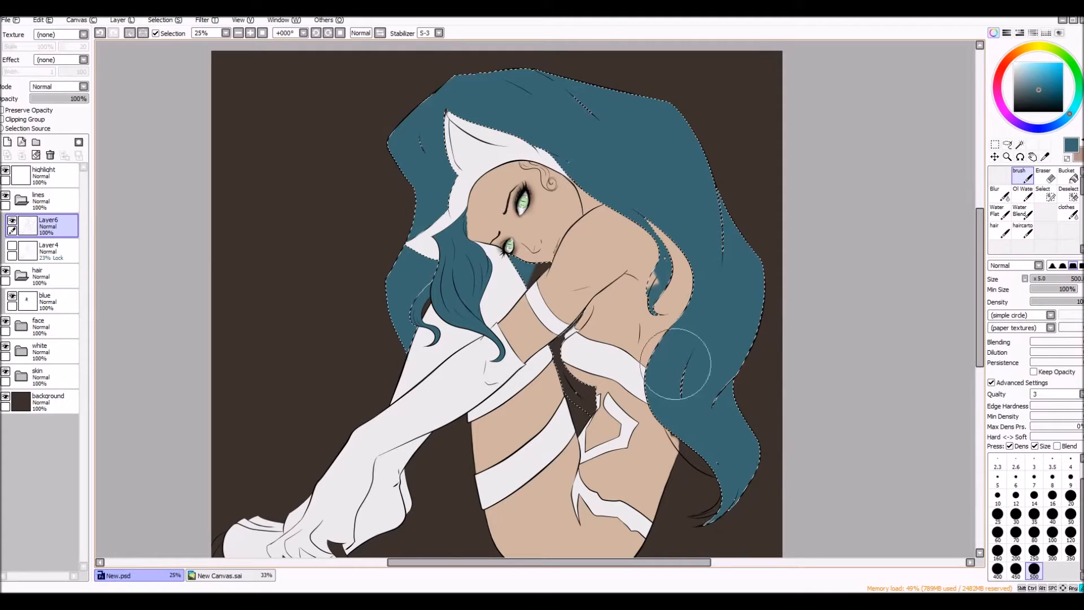
left_click_drag(598, 422, 551, 150)
left_click(100, 33)
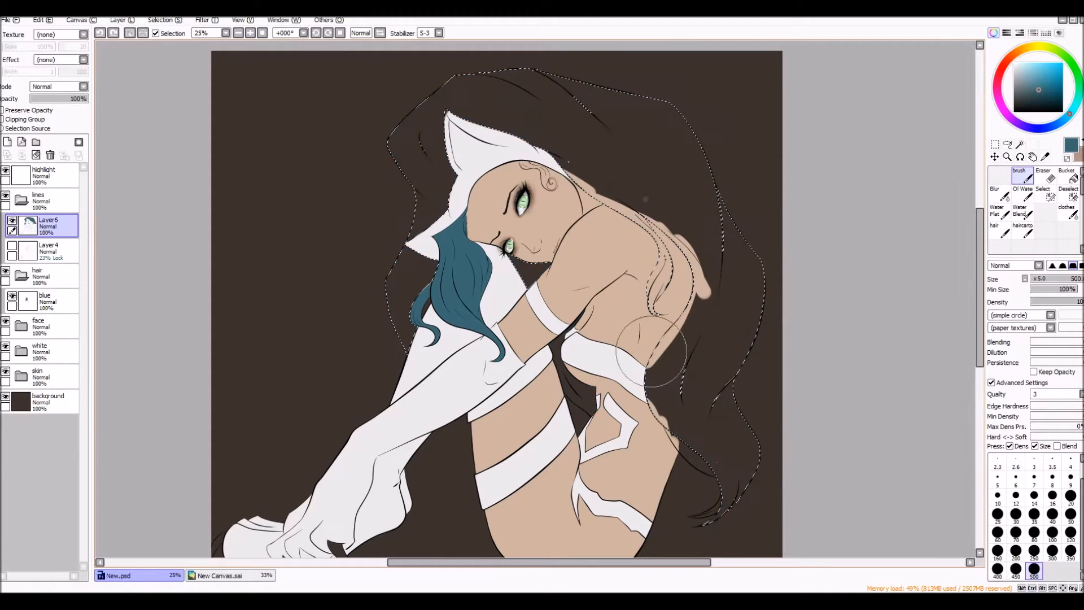
Paint the selected back hair areas teal on the blue layer and clear the selection.
left_click(50, 301)
mouse_move(477, 298)
left_mouse_down()
mouse_move(666, 367)
mouse_move(734, 480)
mouse_move(480, 90)
mouse_move(530, 135)
mouse_move(412, 339)
left_mouse_up()
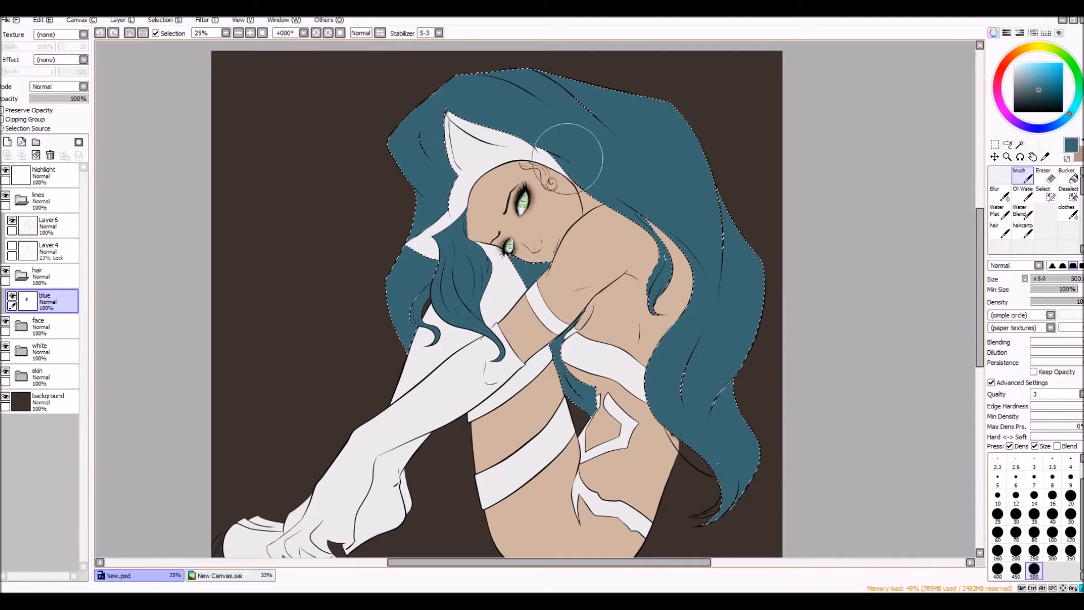
key("ctrl+d")
Reduce the brush to size 120 and touch up the teal hair colour along the figure's back.
key("bracketleft")
key("bracketleft")
key("bracketleft")
key("bracketleft")
key("bracketleft")
key("bracketleft")
key("bracketleft")
key("bracketleft")
key("bracketleft")
key("bracketleft")
key("bracketleft")
key("bracketleft")
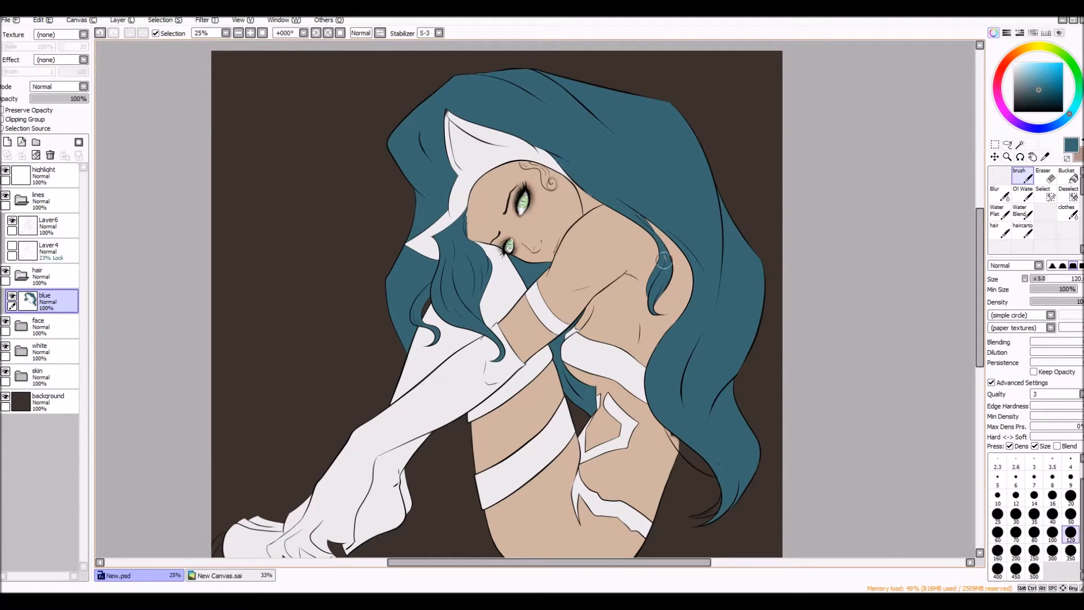
scroll(712, 459, "up", 2)
mouse_move(640, 337)
left_mouse_down()
mouse_move(620, 402)
mouse_move(615, 390)
mouse_move(640, 431)
mouse_move(621, 405)
mouse_move(633, 423)
left_mouse_up()
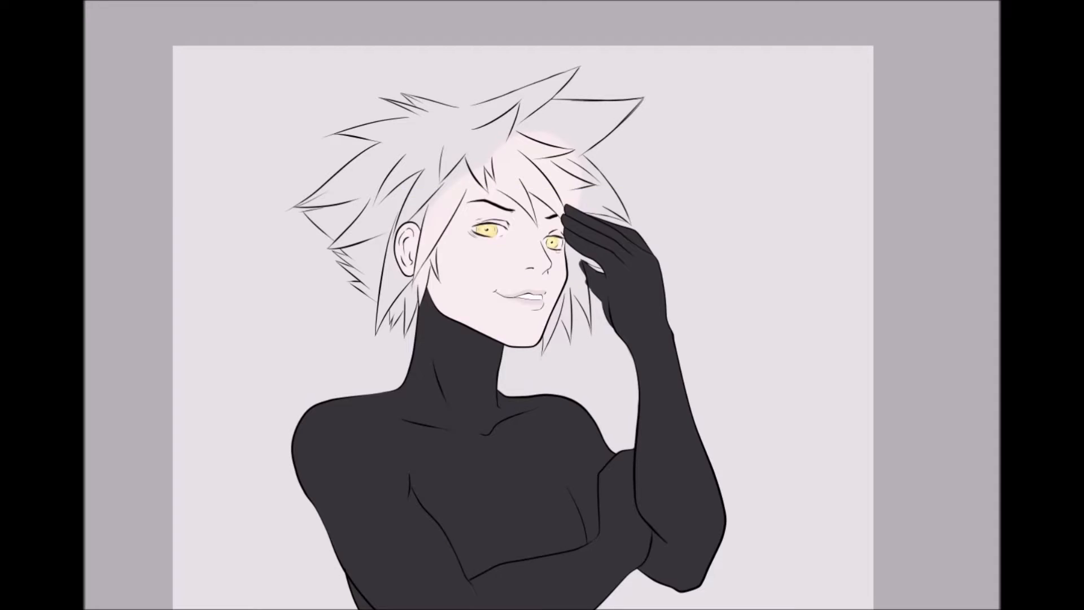
On the spiky-haired character, trace dark grey along the inner edges of the hair spikes behind the ear.
scroll(386, 220, "up", 4)
scroll(467, 150, "down", 3)
left_click_drag(638, 70, 702, 51)
key("ctrl+z")
scroll(357, 249, "up", 4)
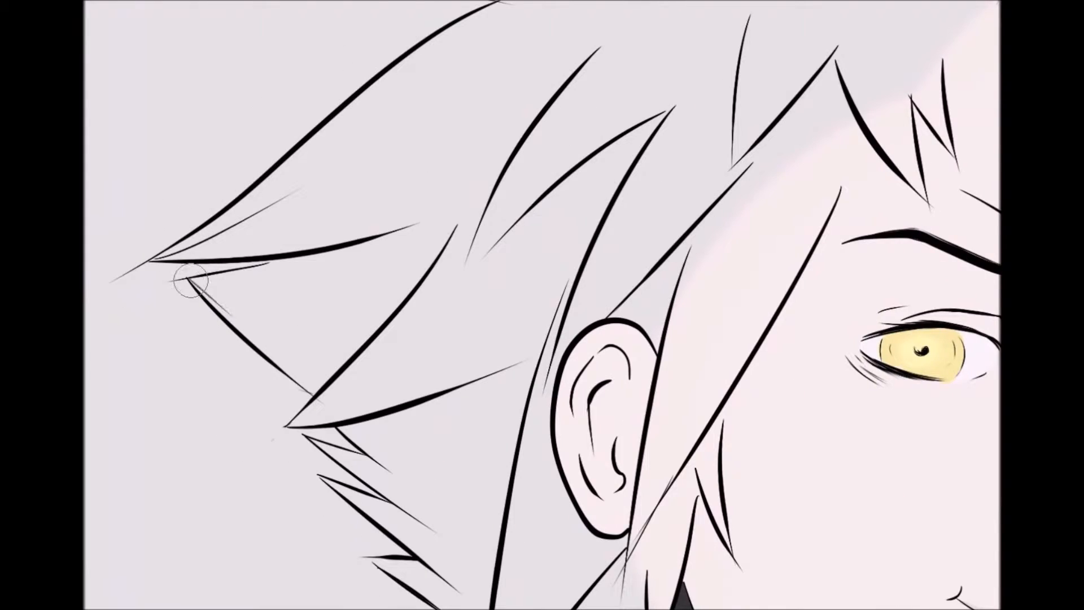
left_click_drag(191, 280, 341, 407)
left_click_drag(224, 276, 296, 254)
left_click_drag(158, 258, 311, 250)
left_click_drag(157, 256, 296, 163)
left_click_drag(245, 193, 328, 127)
mouse_move(319, 390)
left_mouse_down()
mouse_move(412, 297)
mouse_move(429, 257)
left_mouse_up()
Close the dark grey outline around the upper back spikes and bucket-fill the enclosed hair area.
scroll(503, 198, "up", 3)
left_click_drag(496, 122, 291, 280)
mouse_move(316, 85)
left_mouse_down()
mouse_move(409, 92)
mouse_move(515, 120)
left_mouse_up()
left_click_drag(333, 85, 485, 44)
left_click_drag(338, 82, 641, 21)
left_click_drag(595, 178, 644, 22)
left_click_drag(418, 395, 611, 147)
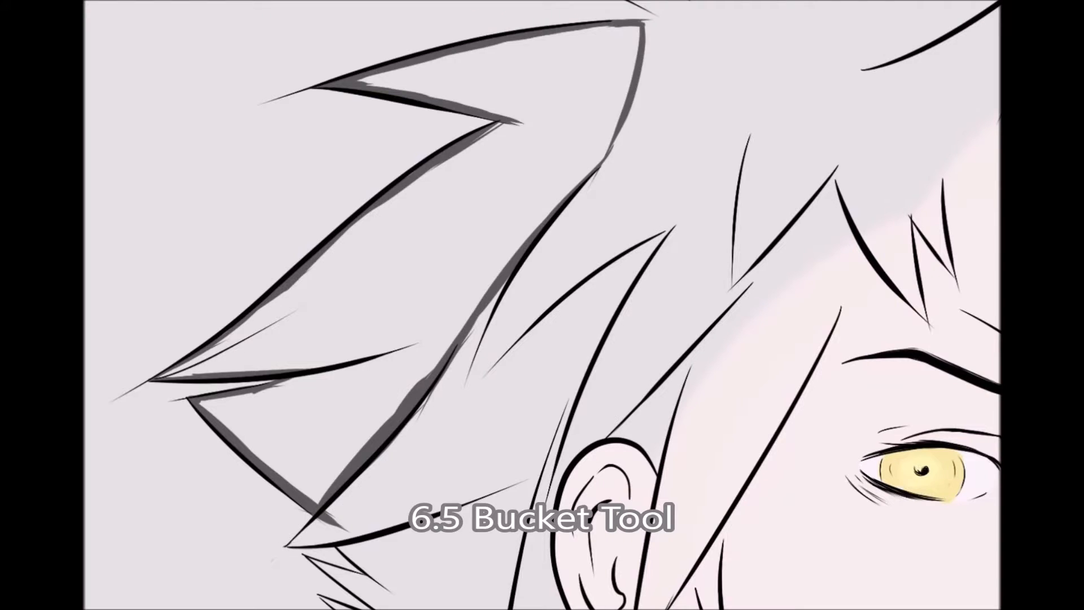
left_click(464, 169)
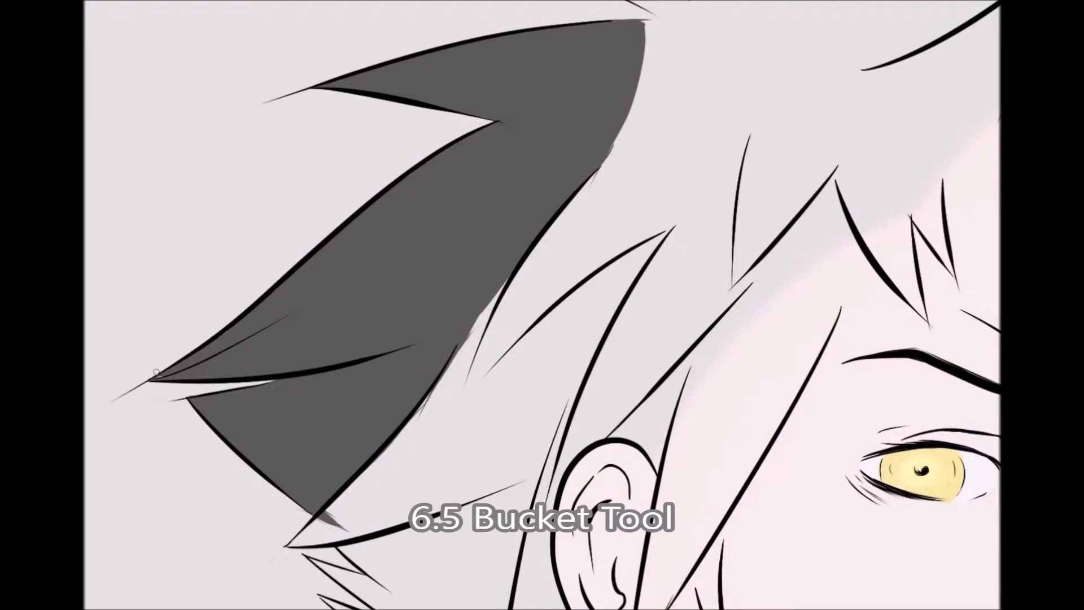
Trace dark grey along the small jagged hair spikes at the lower back of the head.
scroll(427, 293, "down", 4)
scroll(483, 223, "up", 3)
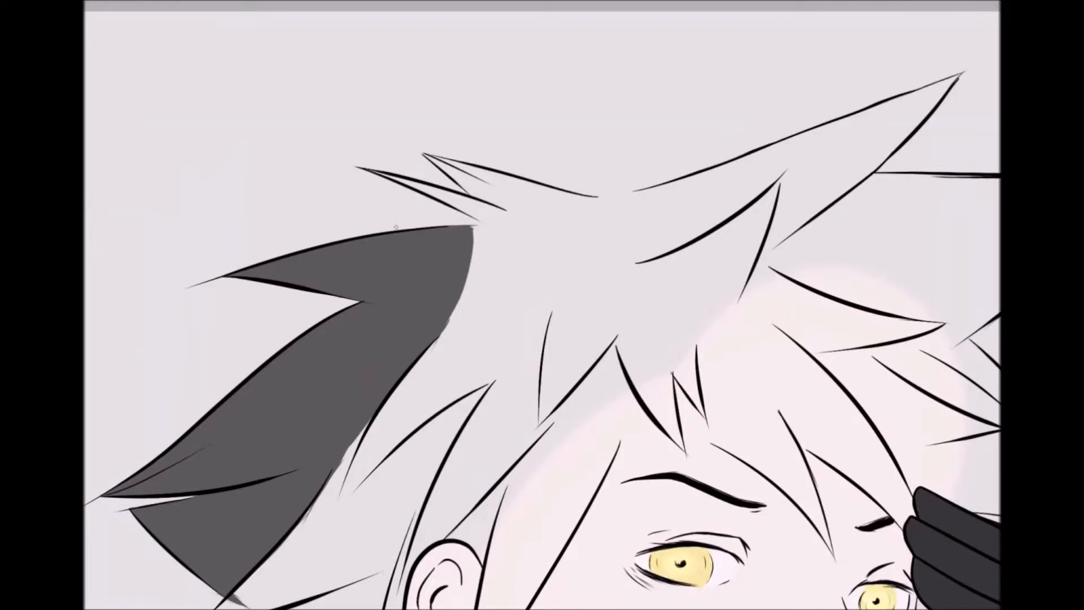
left_click_drag(491, 452, 486, 149)
left_click_drag(240, 289, 219, 312)
left_click_drag(223, 313, 275, 306)
left_click_drag(245, 322, 293, 359)
left_click_drag(260, 344, 292, 343)
left_click_drag(287, 379, 232, 358)
left_click_drag(232, 359, 323, 431)
mouse_move(327, 417)
left_mouse_down()
mouse_move(270, 419)
mouse_move(349, 472)
left_mouse_up()
mouse_move(345, 472)
left_mouse_down()
mouse_move(348, 321)
mouse_move(364, 333)
mouse_move(387, 486)
left_mouse_up()
Trace the next hair boundary in dark grey to close the shape and bucket-fill inside it.
scroll(321, 329, "up", 2)
left_click_drag(488, 333, 418, 418)
mouse_move(464, 374)
left_mouse_down()
mouse_move(460, 454)
mouse_move(469, 497)
left_mouse_up()
mouse_move(484, 421)
left_mouse_down()
mouse_move(489, 454)
mouse_move(549, 368)
mouse_move(511, 421)
left_mouse_up()
left_click_drag(574, 453, 549, 540)
mouse_move(556, 363)
left_mouse_down()
mouse_move(557, 483)
mouse_move(629, 310)
left_mouse_up()
mouse_move(633, 305)
left_mouse_down()
mouse_move(639, 355)
mouse_move(649, 310)
left_mouse_up()
scroll(706, 386, "down", 5)
mouse_move(706, 106)
left_mouse_down()
mouse_move(650, 333)
mouse_move(692, 307)
left_mouse_up()
scroll(713, 356, "up", 3)
left_click_drag(610, 62, 553, 293)
left_click_drag(650, 268, 581, 353)
left_click(508, 254)
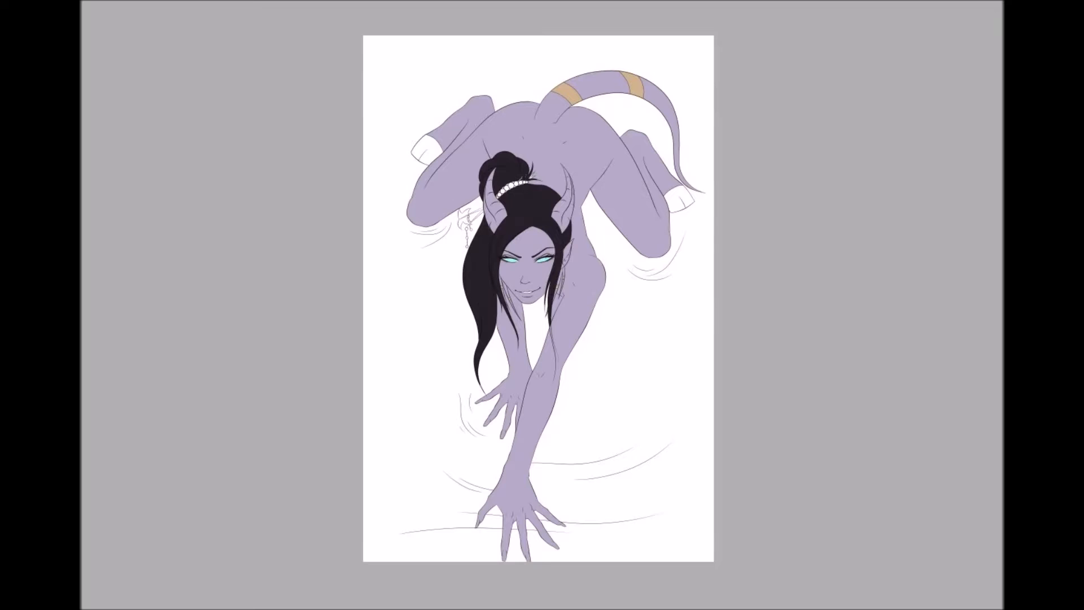
Open the Hue and Saturation adjustment for the crouching horned figure and set the hue to +89.
key("ctrl+u")
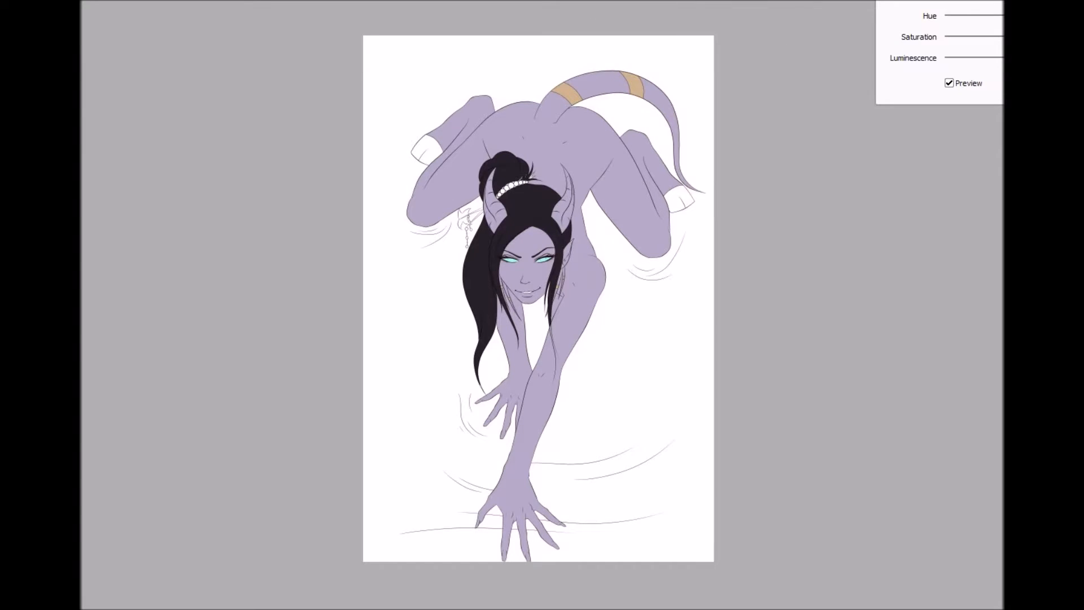
left_click_drag(960, 2, 714, 26)
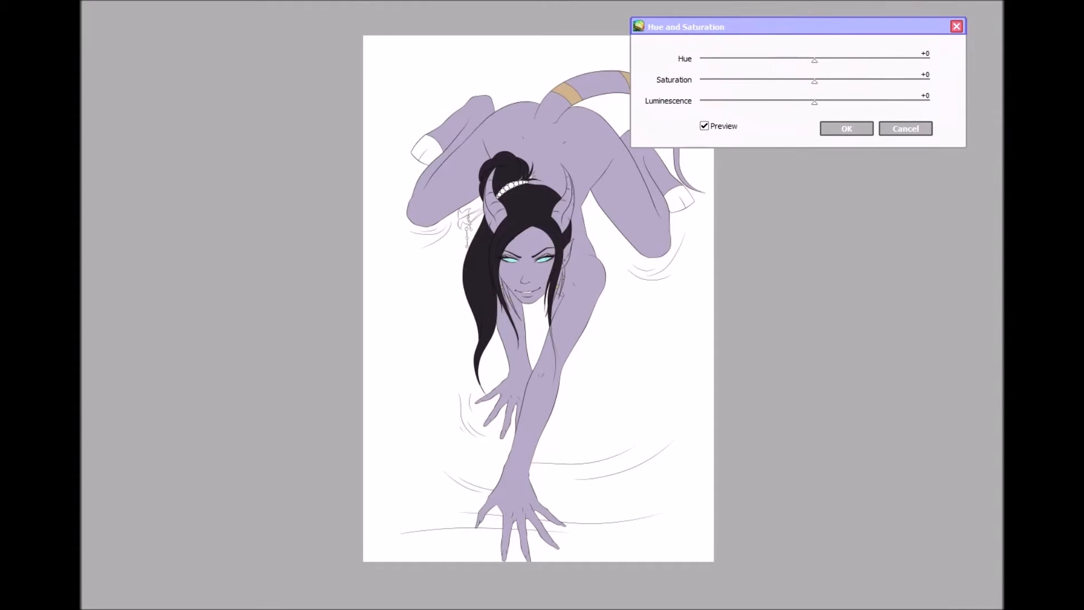
left_click_drag(814, 60, 836, 60)
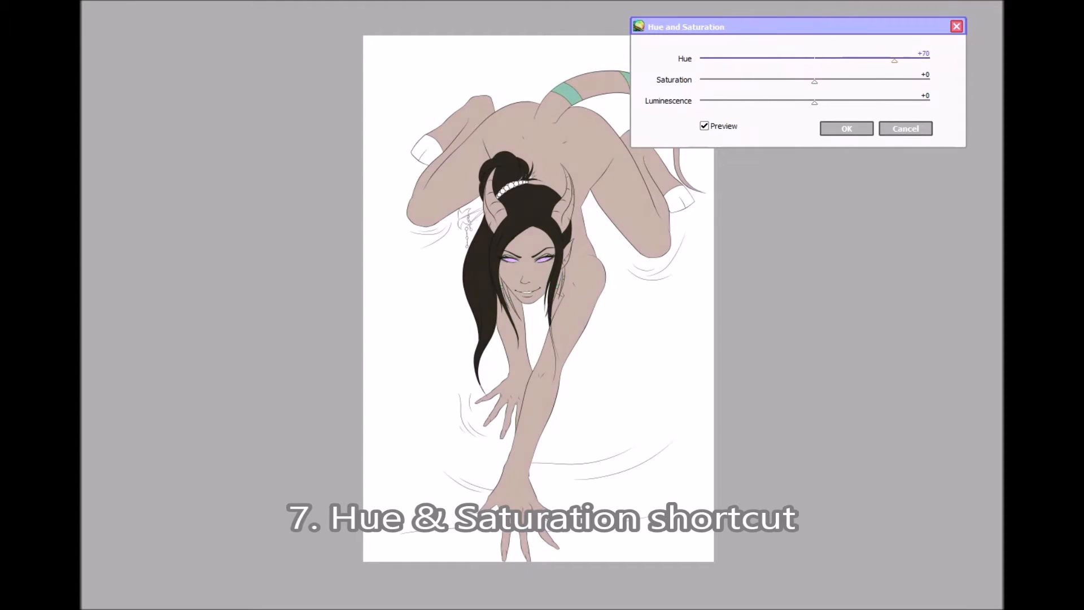
left_click_drag(913, 60, 920, 60)
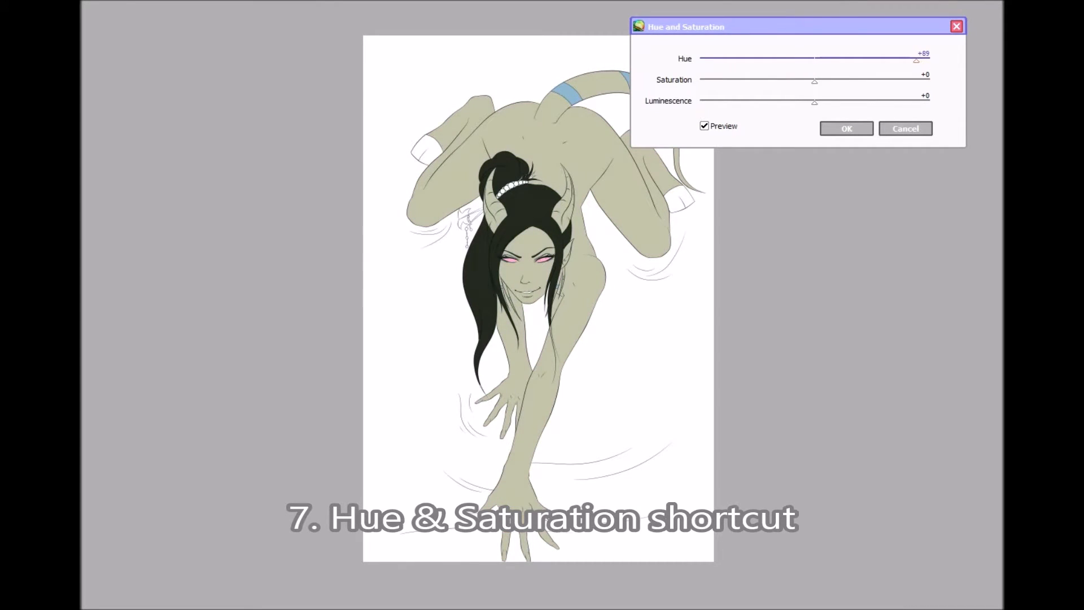
Try the saturation at -100 and -47, with hue shifts of +11 and +50.
mouse_move(815, 81)
left_mouse_down()
mouse_move(862, 80)
mouse_move(812, 81)
left_mouse_up()
left_click_drag(746, 81, 701, 80)
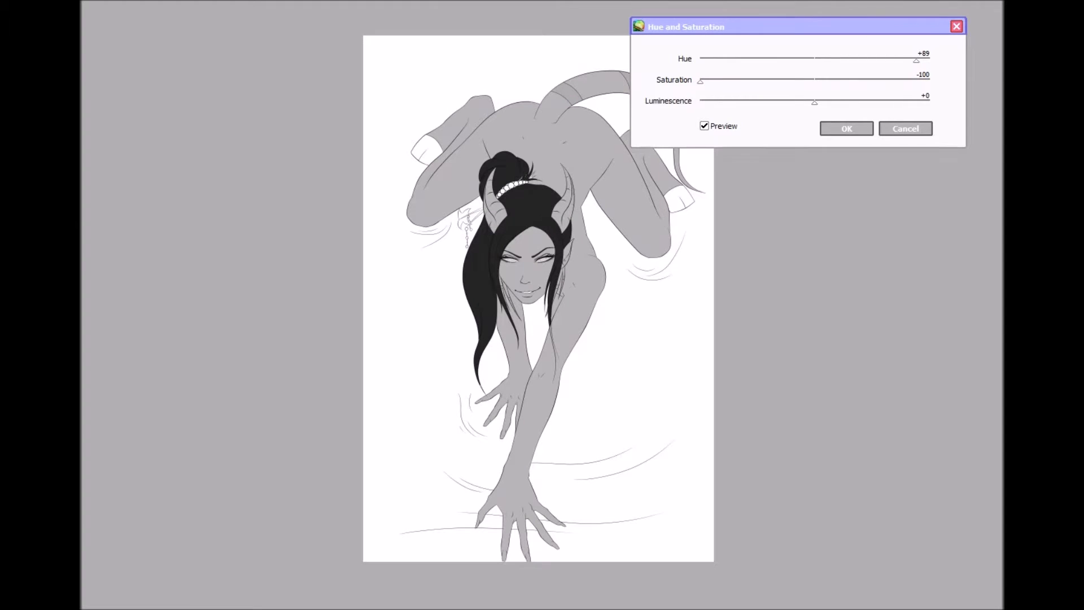
left_click_drag(828, 60, 826, 60)
left_click_drag(700, 81, 758, 81)
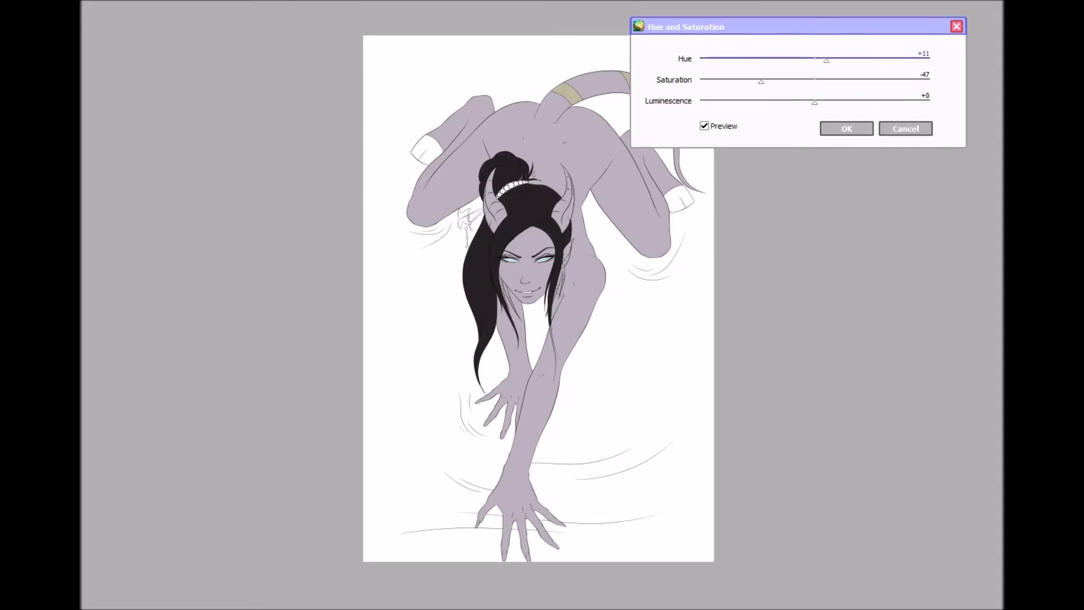
left_click_drag(866, 59, 872, 59)
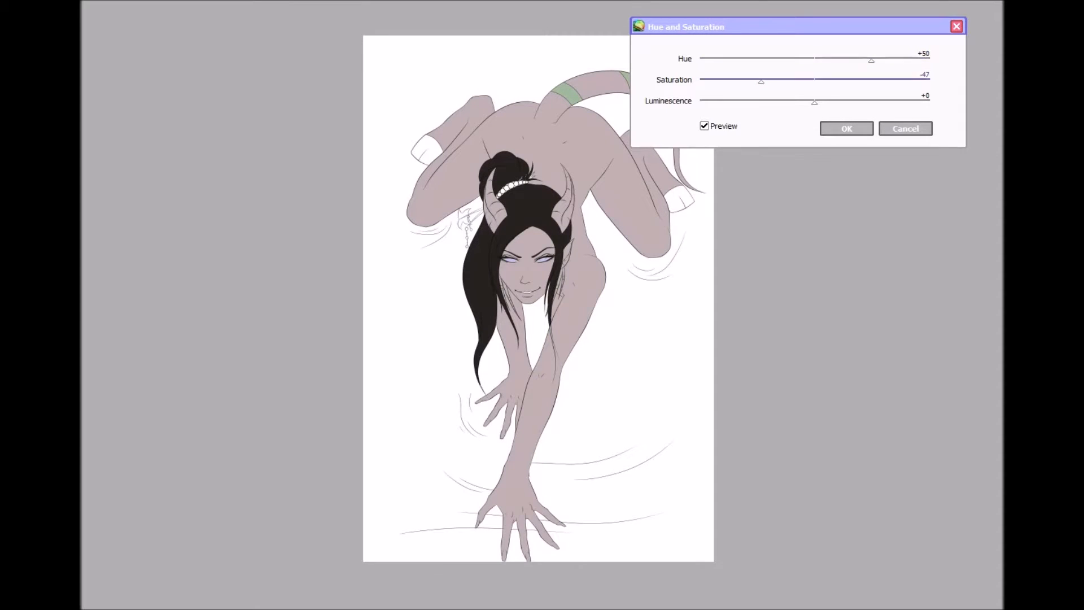
Try strong saturation around +86 combined with hue shifts of +8, +51 and -7.
mouse_move(814, 102)
left_mouse_down()
mouse_move(826, 101)
mouse_move(796, 102)
mouse_move(815, 101)
left_mouse_up()
left_click_drag(877, 60, 824, 60)
left_click_drag(888, 82, 915, 82)
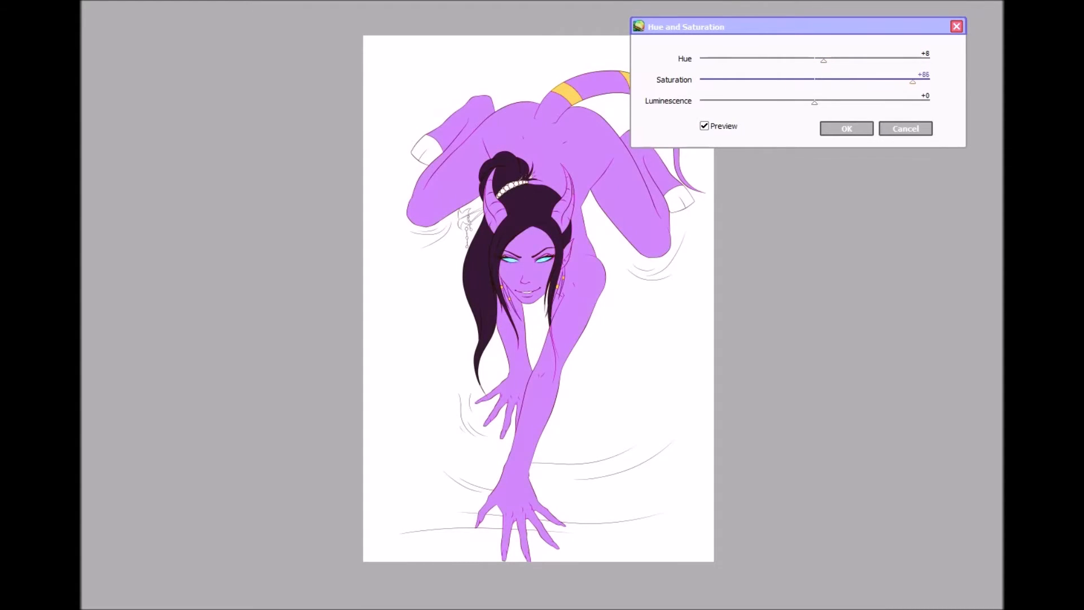
left_click_drag(824, 60, 873, 59)
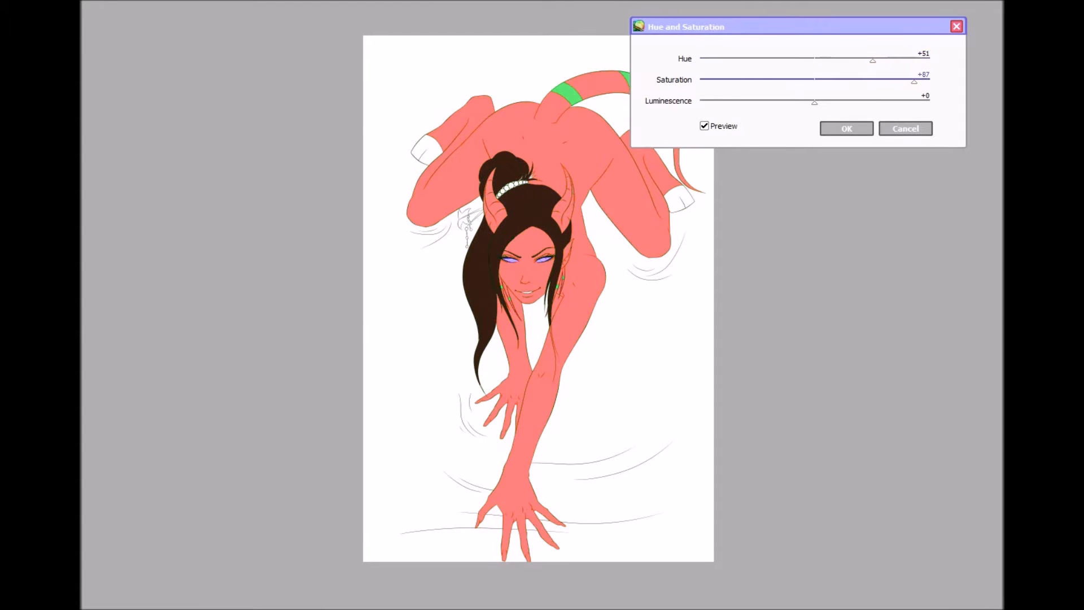
left_click_drag(873, 60, 807, 60)
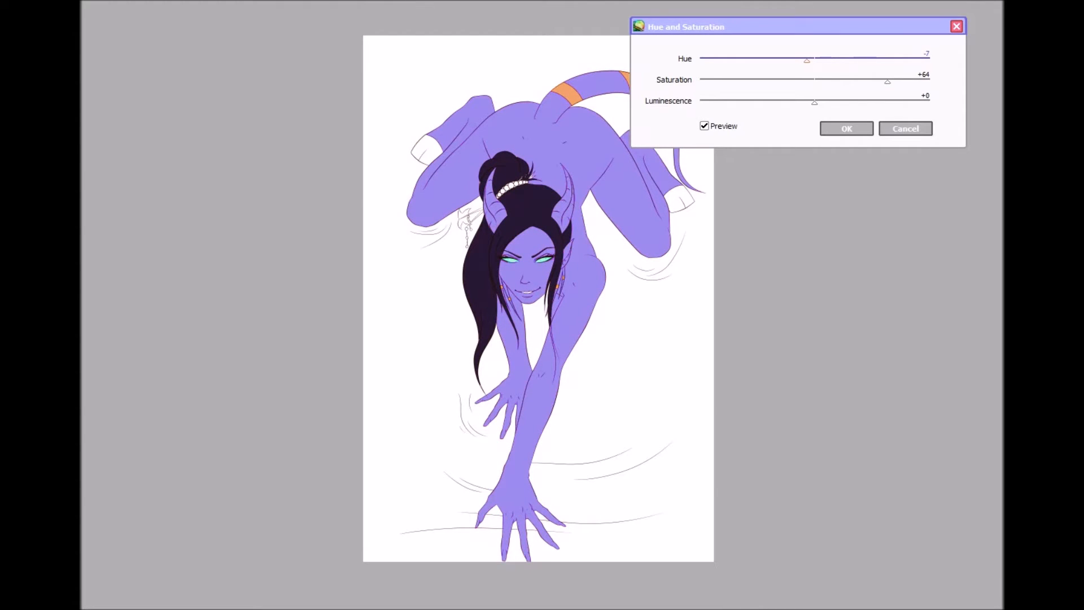
Set the figure's hue to +3 and saturation to +11, keeping luminescence at +0.
left_click_drag(888, 82, 770, 60)
left_click_drag(847, 81, 897, 82)
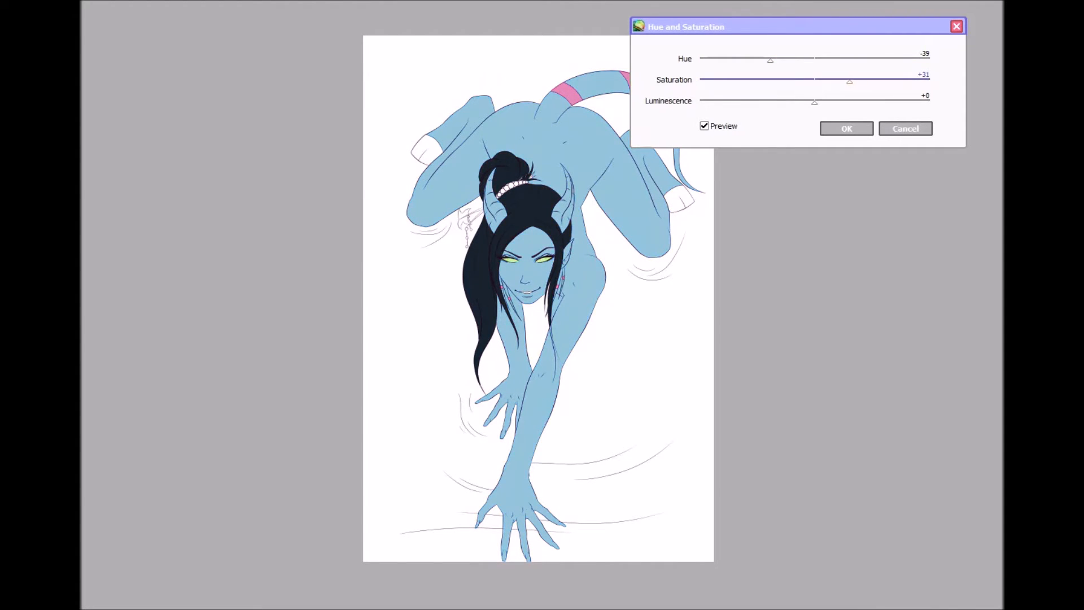
left_click_drag(824, 82, 818, 60)
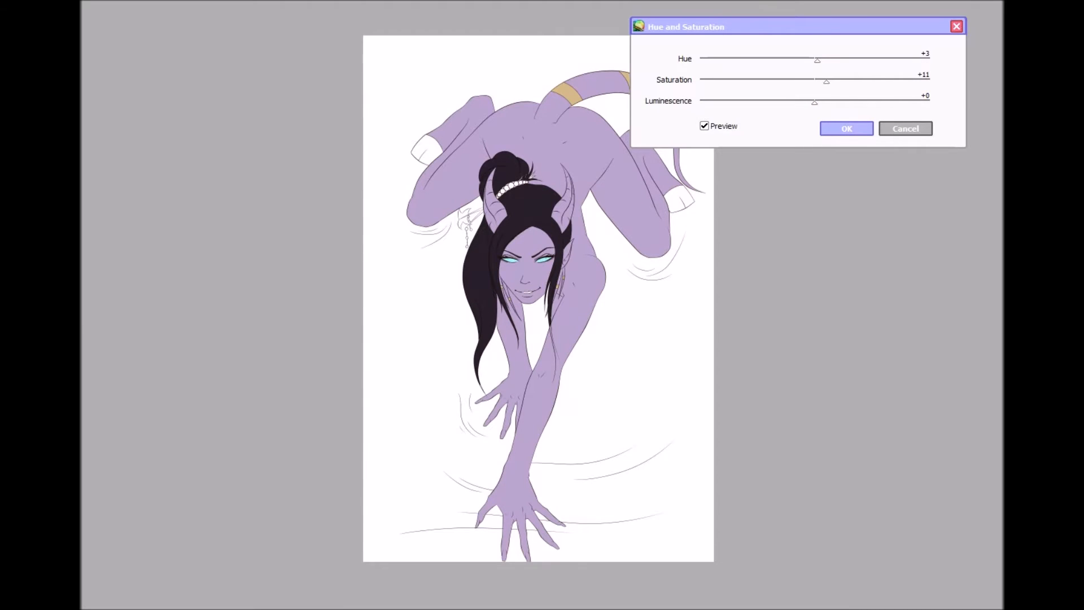
mouse_move(814, 102)
left_mouse_down()
mouse_move(796, 102)
mouse_move(814, 103)
left_mouse_up()
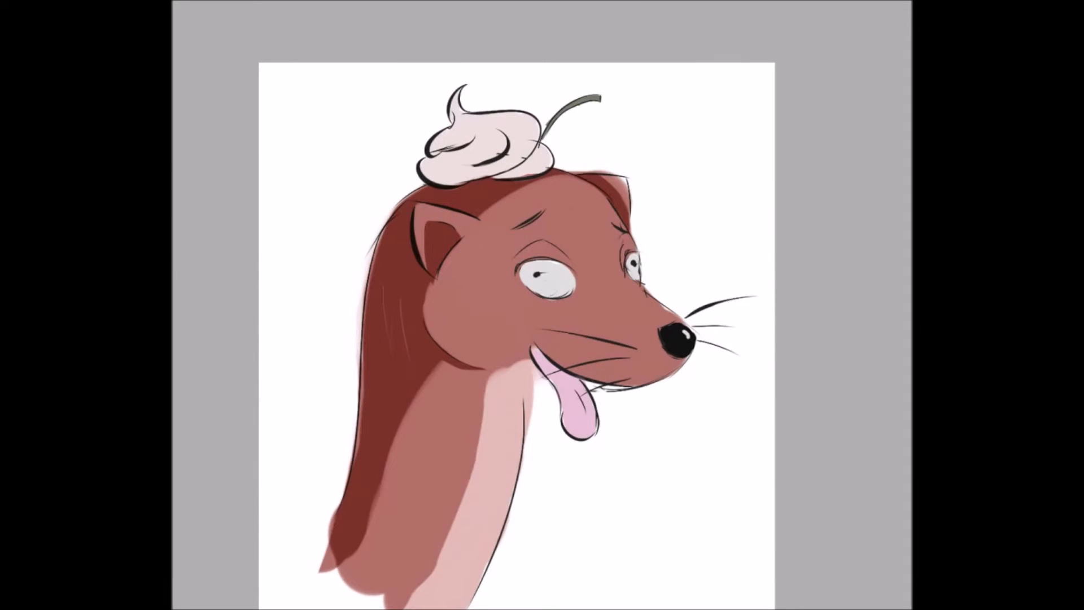
Lighten the weasel's dark fur shading and brush a shadow along the back edge of its cheek below the ear.
mouse_move(588, 173)
left_mouse_down()
mouse_move(678, 183)
mouse_move(667, 189)
left_mouse_up()
key("4")
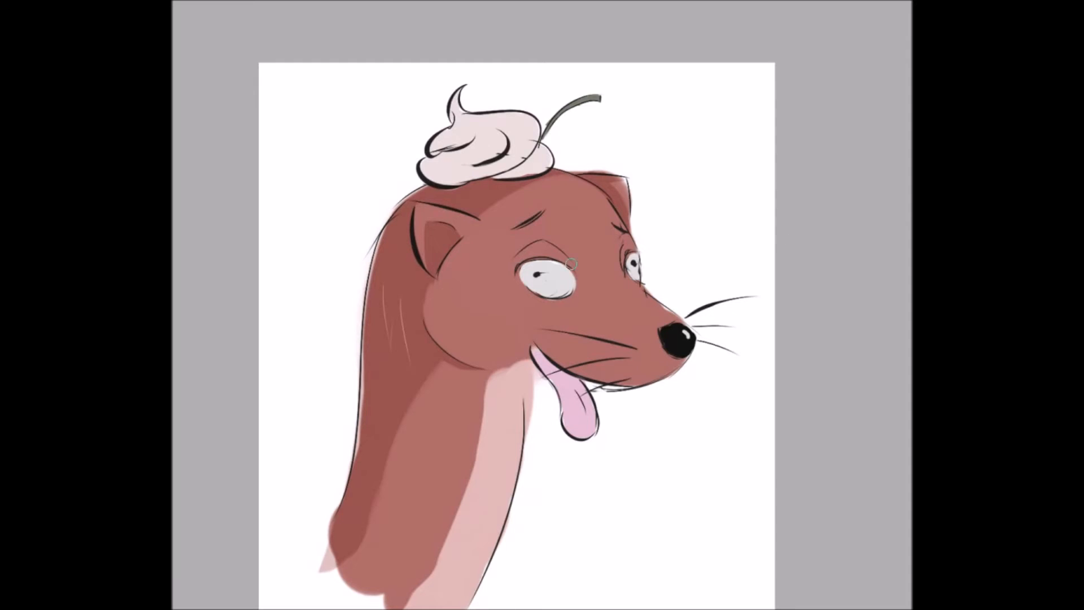
key("bracketright")
left_click_drag(427, 286, 441, 318)
key("ctrl+z")
left_click_drag(428, 280, 465, 361)
key("ctrl+z")
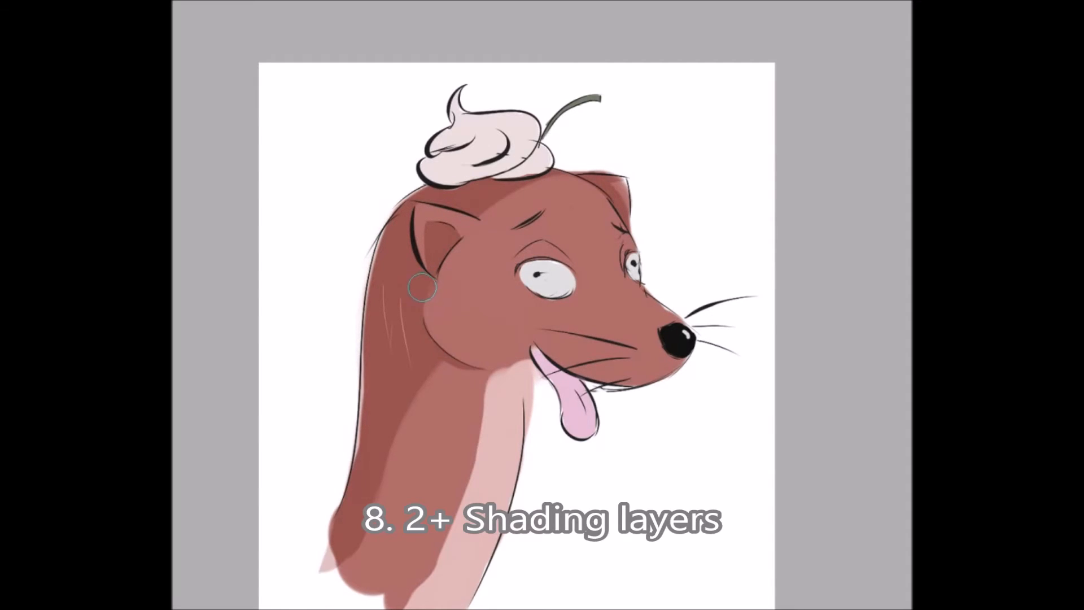
left_click_drag(421, 284, 443, 343)
Brush a shadow along the top of the weasel's muzzle towards the nose.
left_click_drag(655, 296, 700, 329)
key("ctrl+z")
left_click_drag(642, 295, 700, 329)
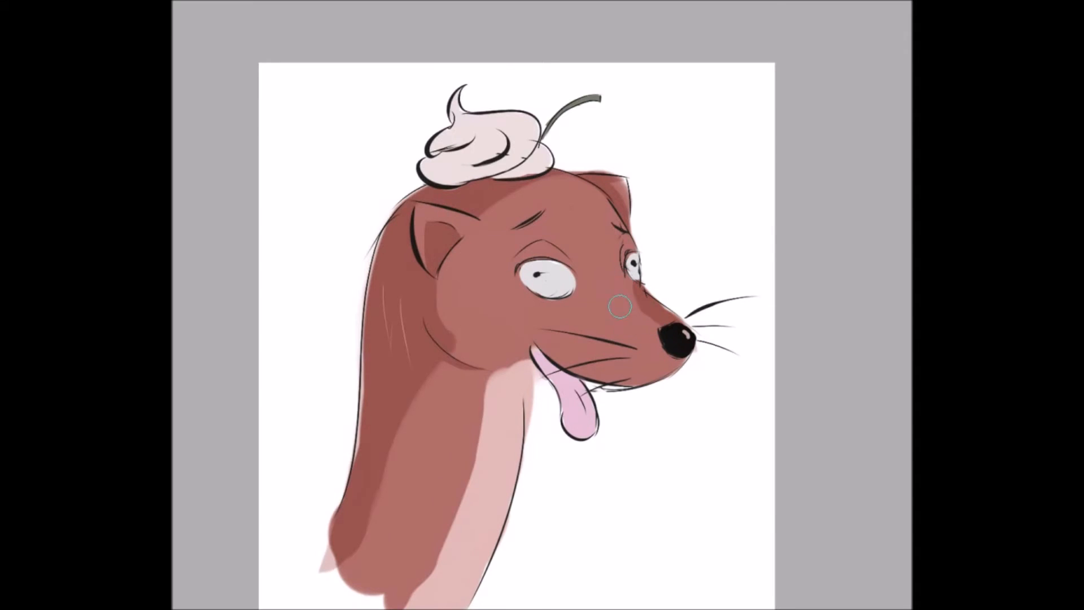
Brush a dark shadow across the base of the whipped cream on the weasel's head.
scroll(621, 308, "down", 2)
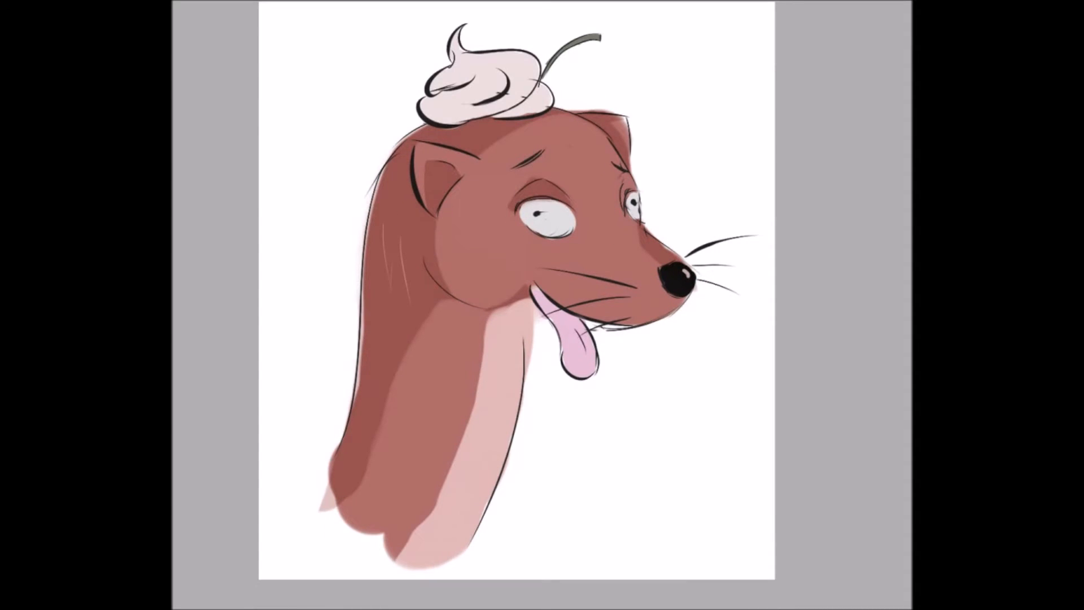
left_click_drag(492, 110, 455, 115)
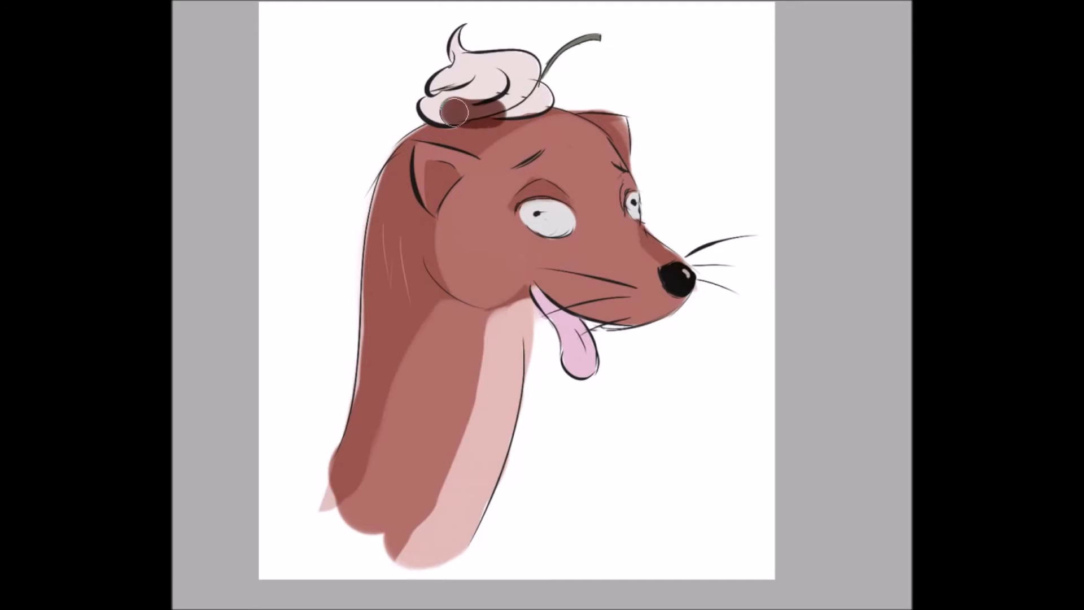